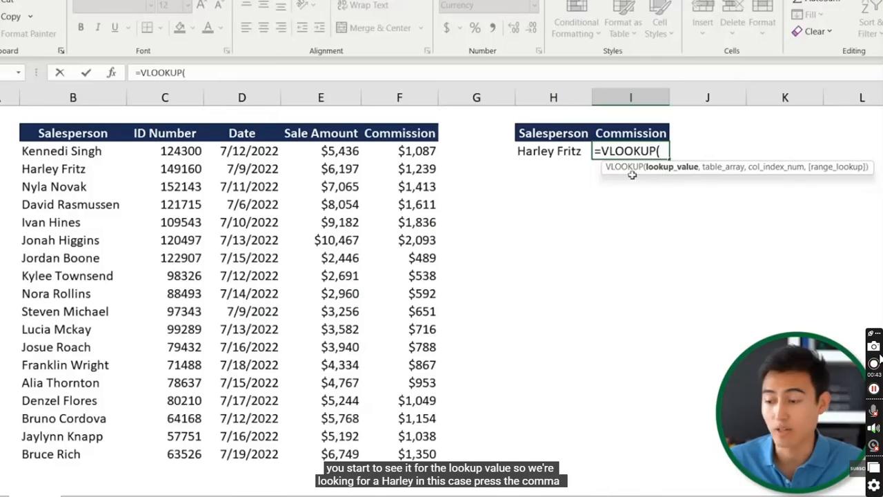
- Set the VLOOKUP formula's lookup value to H3 and its table array to B3:F20
left_click(571, 153)
type(",")
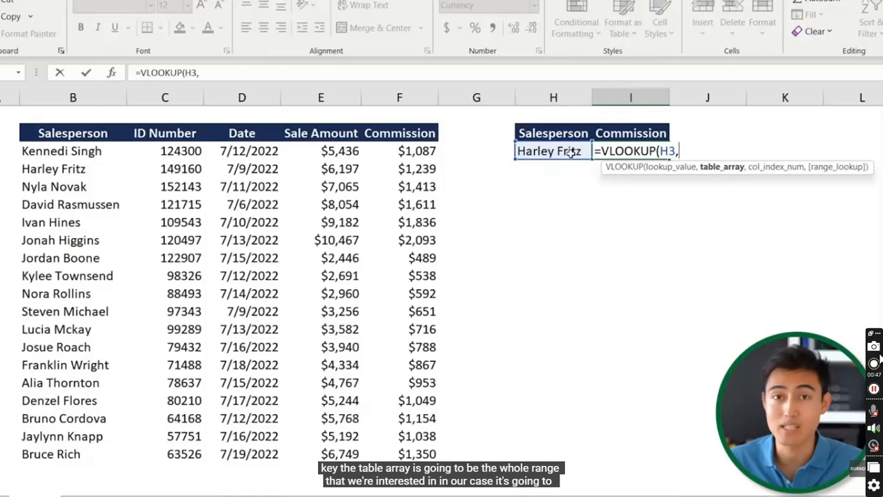
left_click(63, 150)
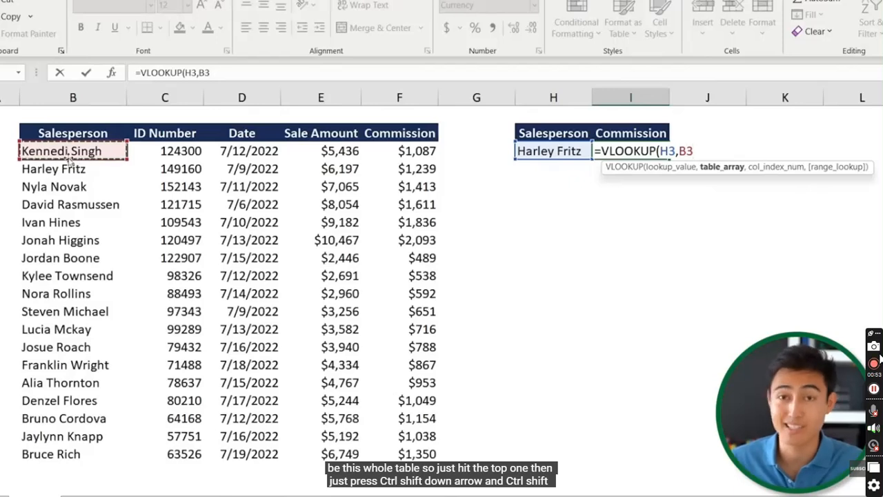
key("ctrl+shift+Down")
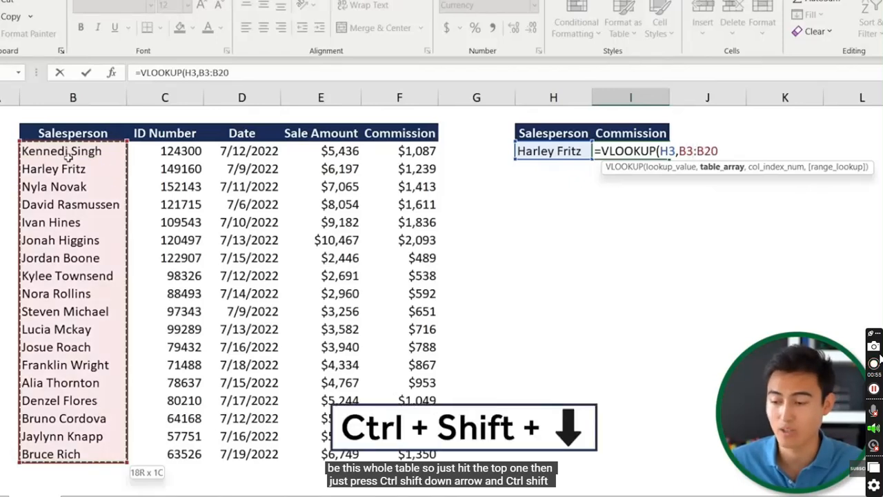
key("ctrl+shift+Right")
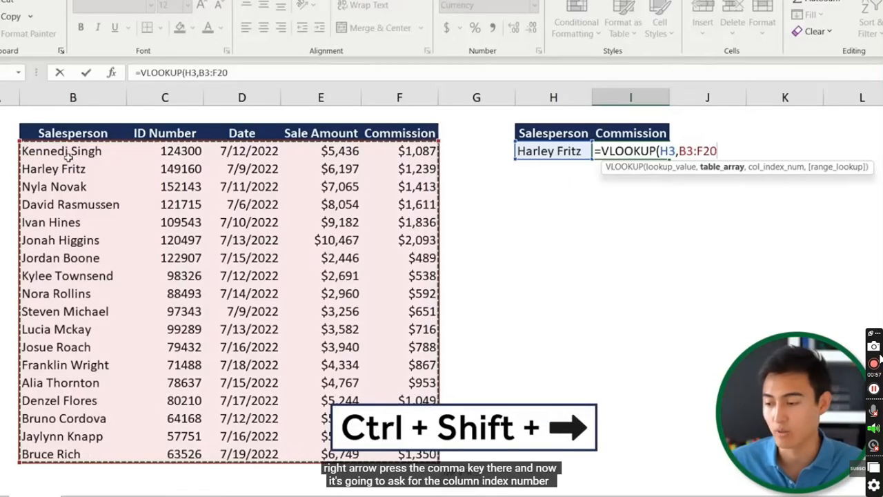
type(",")
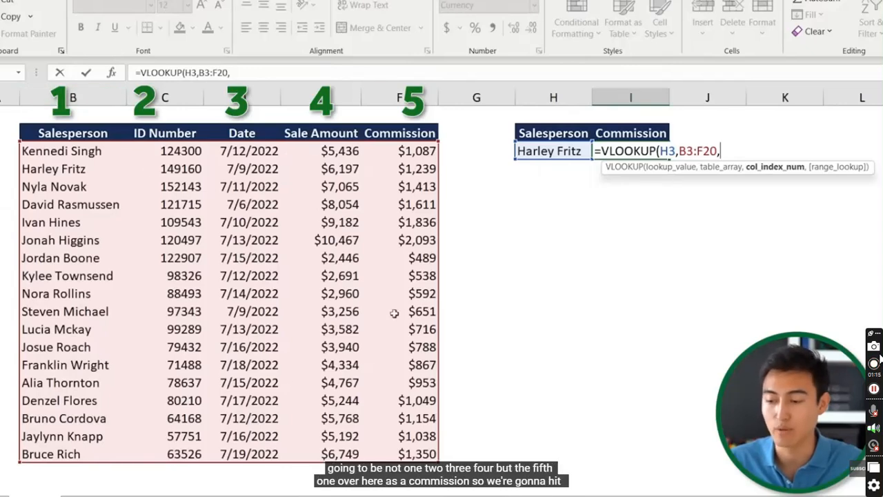
- Complete the VLOOKUP in I3 with column index 5 and FALSE for an exact match
type("5,")
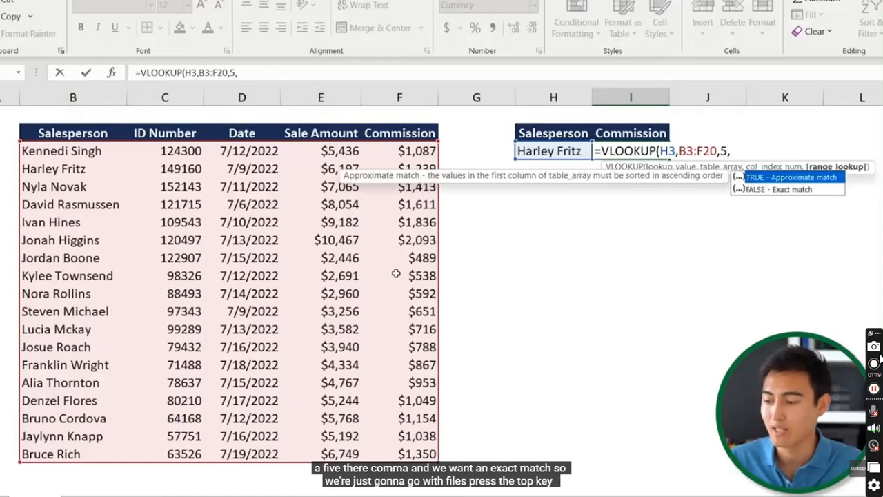
key("Down")
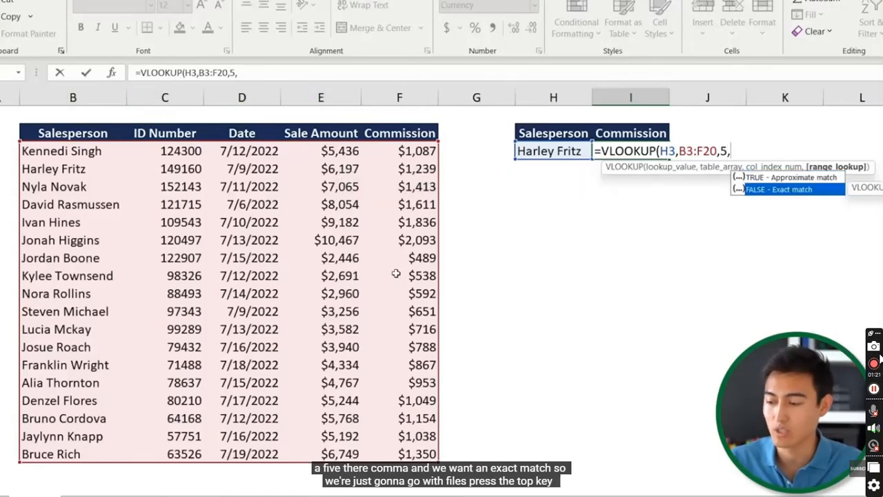
key("Tab")
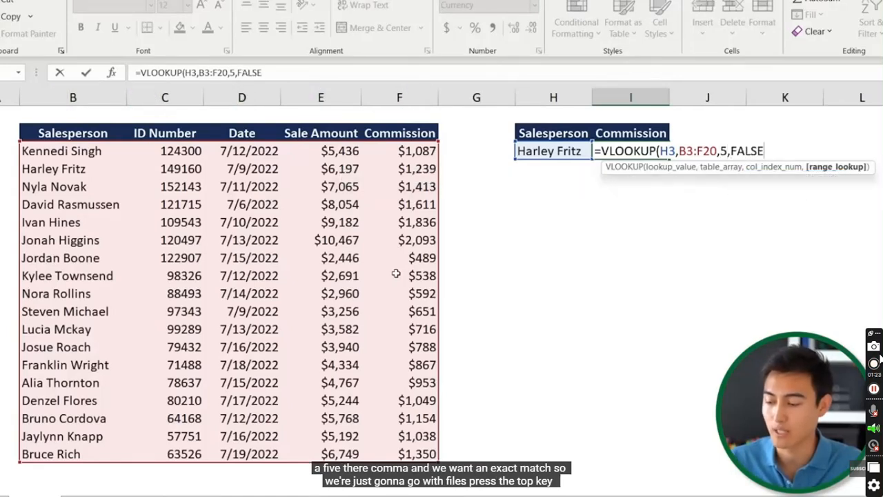
type(")")
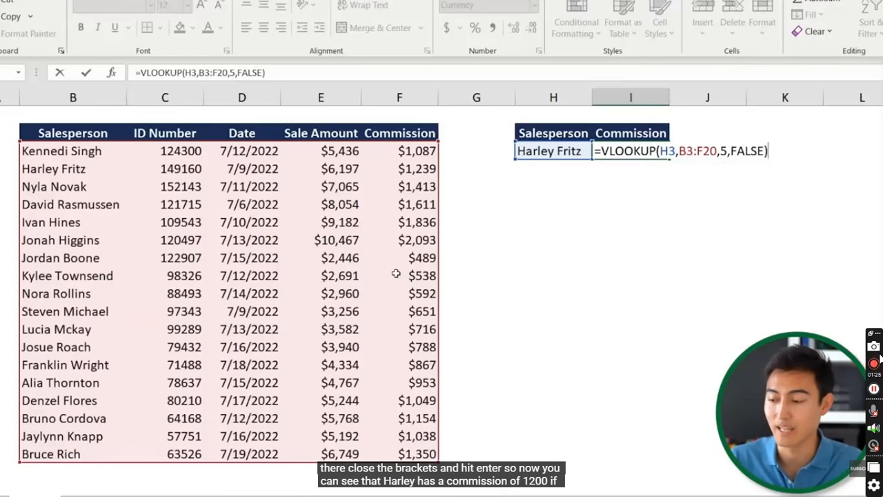
key("Return")
key("Up")
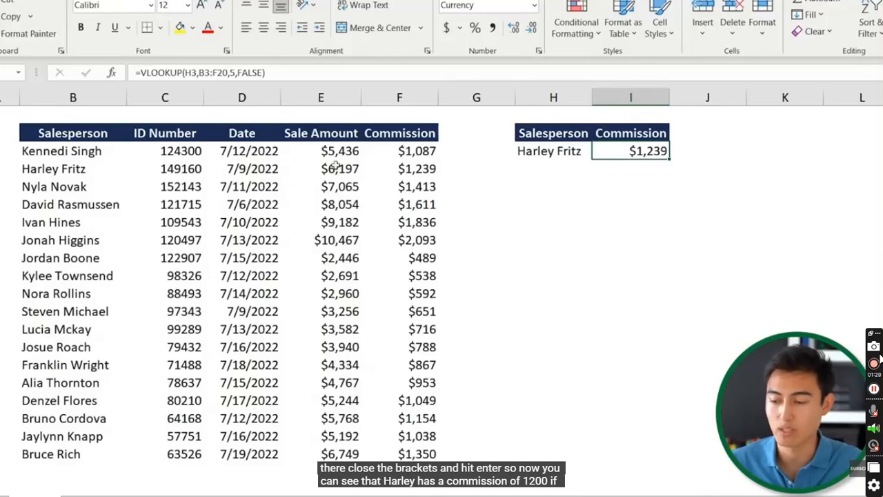
- Replace the lookup name in H3 with the name of the salesperson listed in row 7
left_click(412, 168)
key("shift+space")
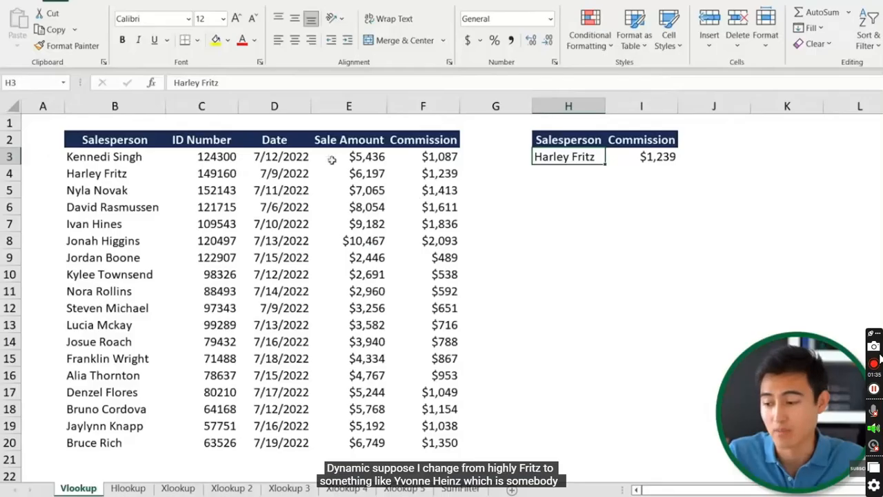
key("BackSpace")
type("Ivan Hines")
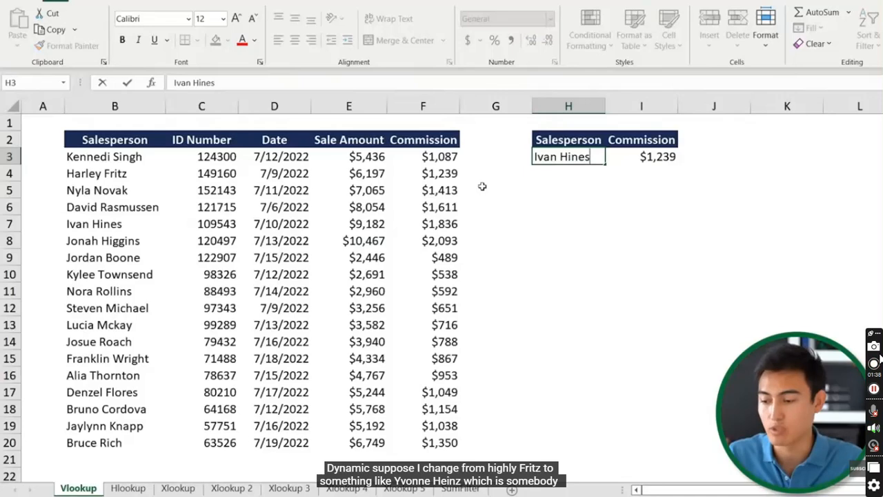
key("Return")
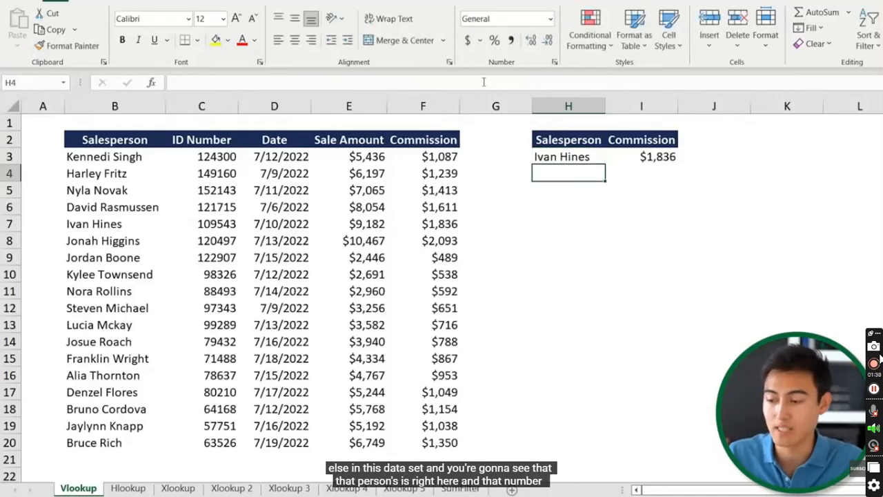
- Highlight row 7 of the sales table to check the looked-up commission against its source
left_click(86, 235)
left_click(86, 229)
key("shift+space")
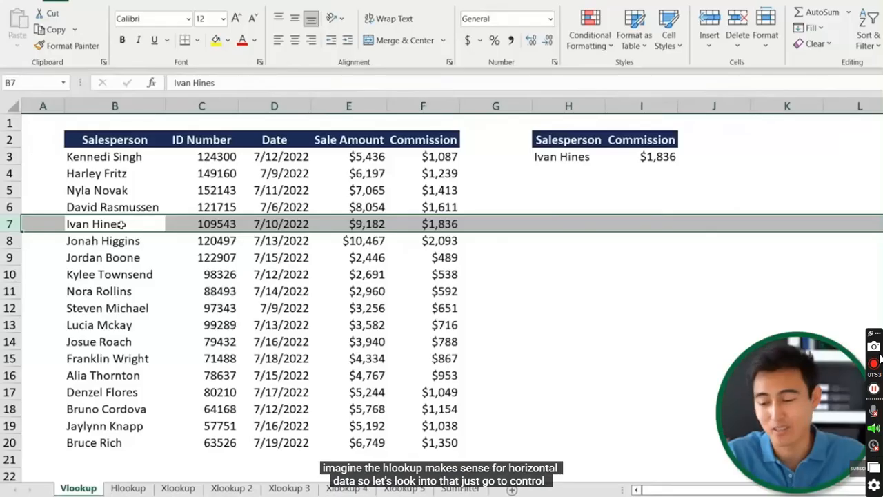
- On the Hlookup sheet, start an HLOOKUP formula in C9 with B9 as the lookup value
key("ctrl+Page_Down")
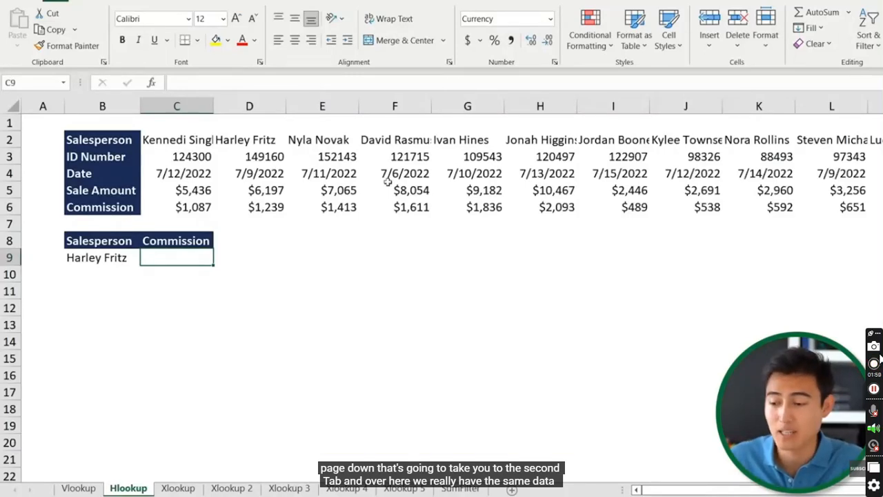
scroll(276, 169, "right", 5)
scroll(388, 181, "left", 5)
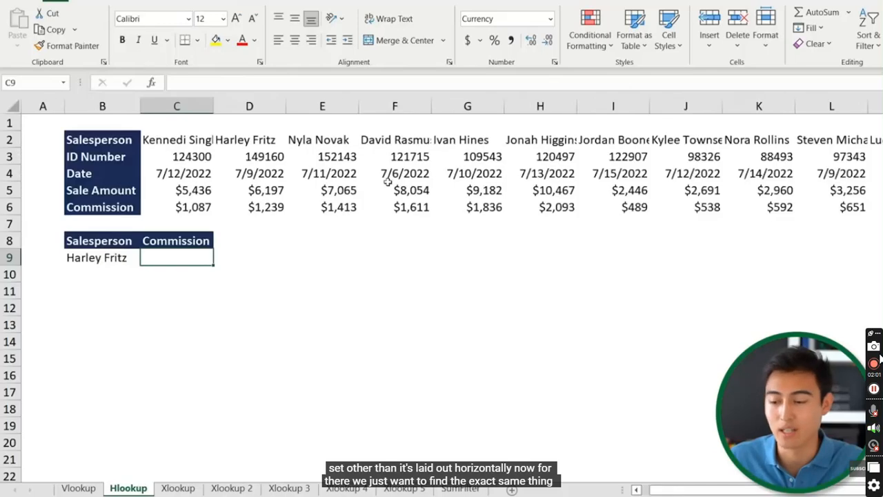
left_click(97, 257)
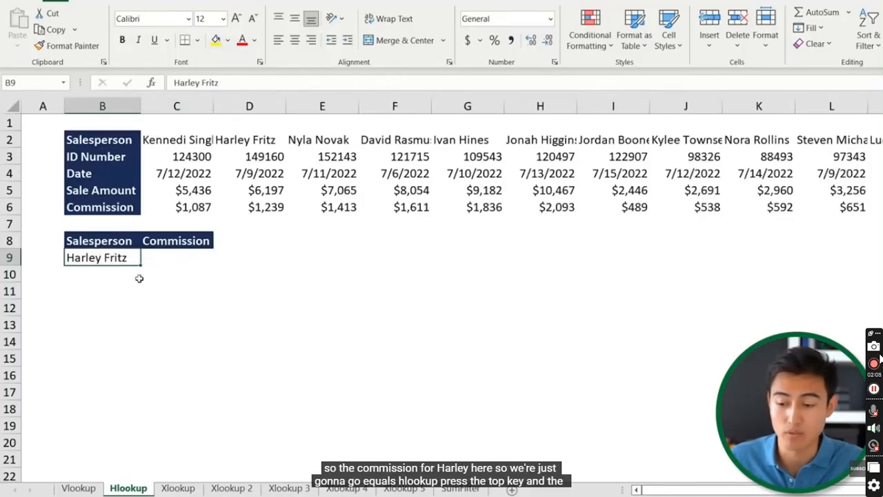
key("Right")
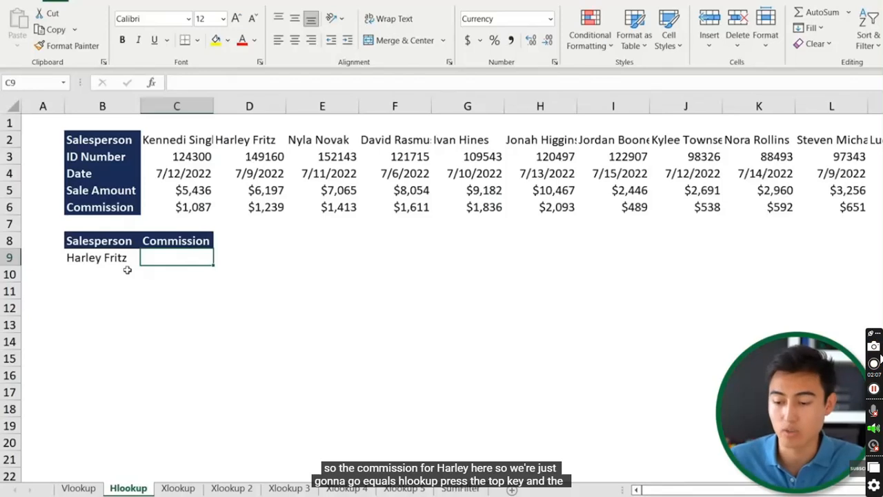
type("=hl")
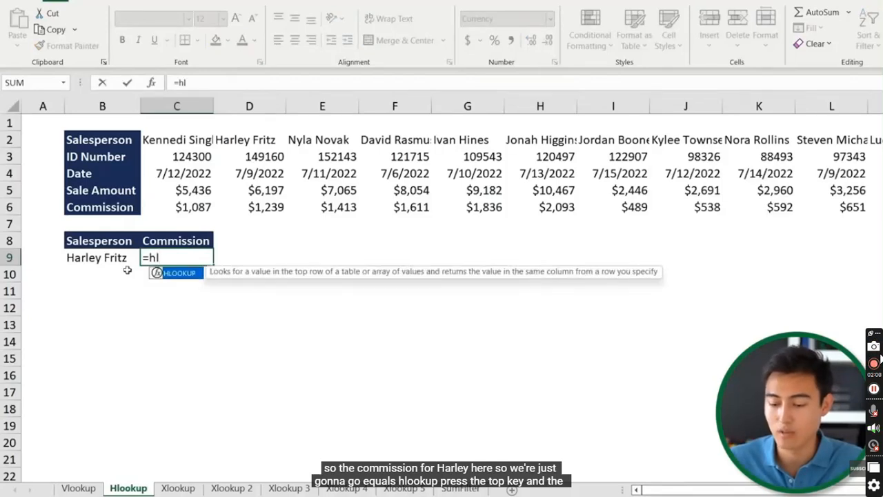
key("Tab")
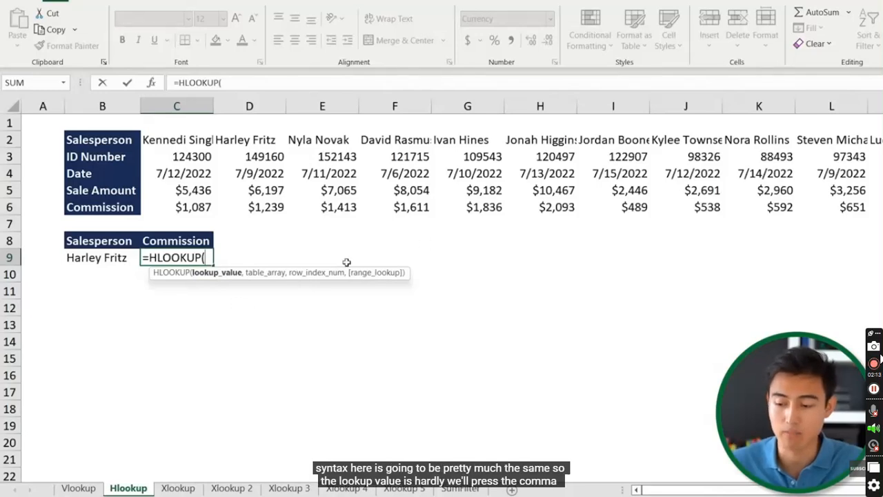
left_click(102, 258)
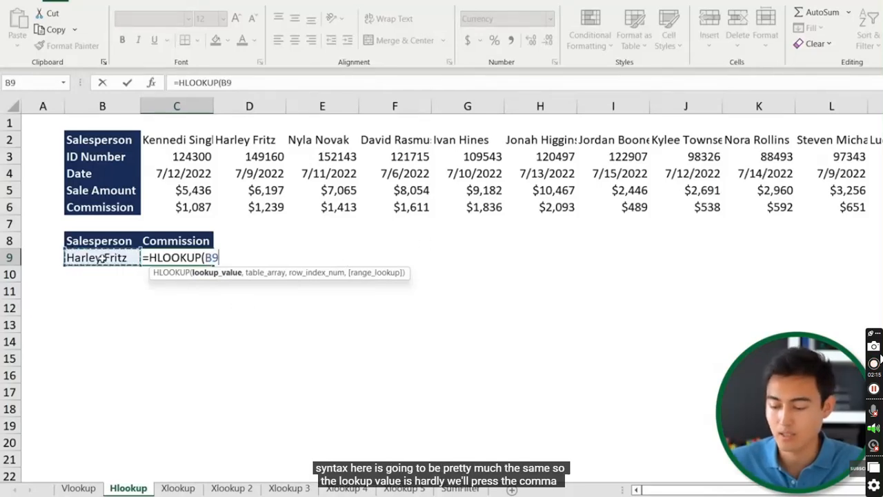
type(",")
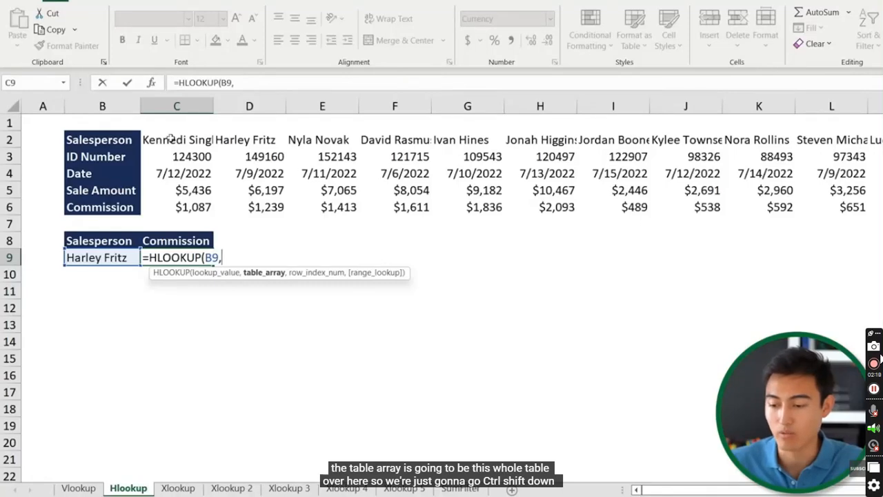
- Set the HLOOKUP formula's table array to the horizontal sales data in C2:T6
left_click(170, 138)
key("ctrl+shift+Down")
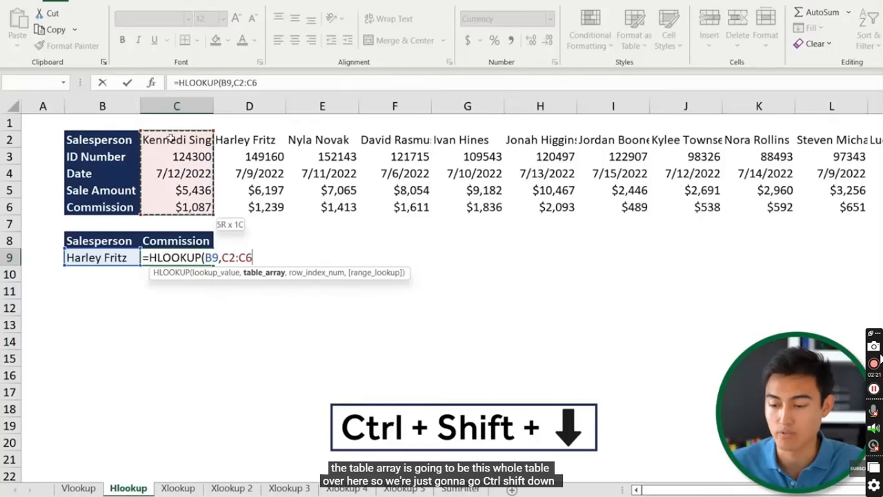
key("ctrl+shift+Right")
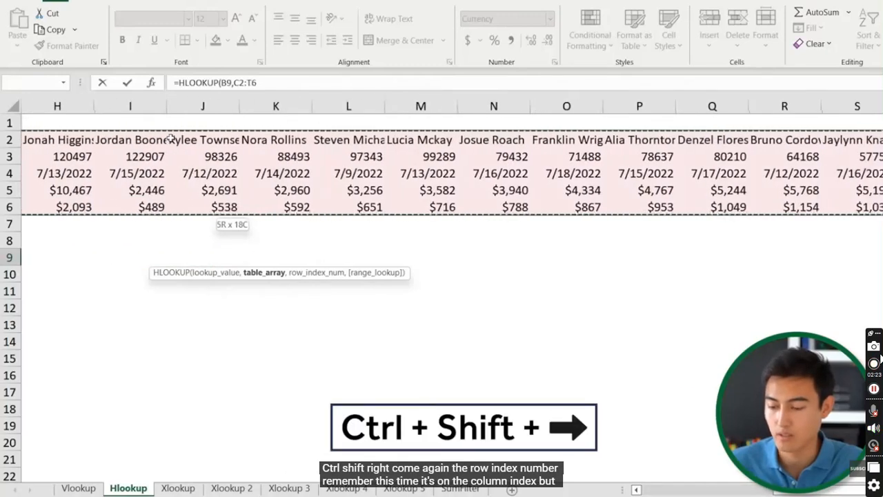
type(",")
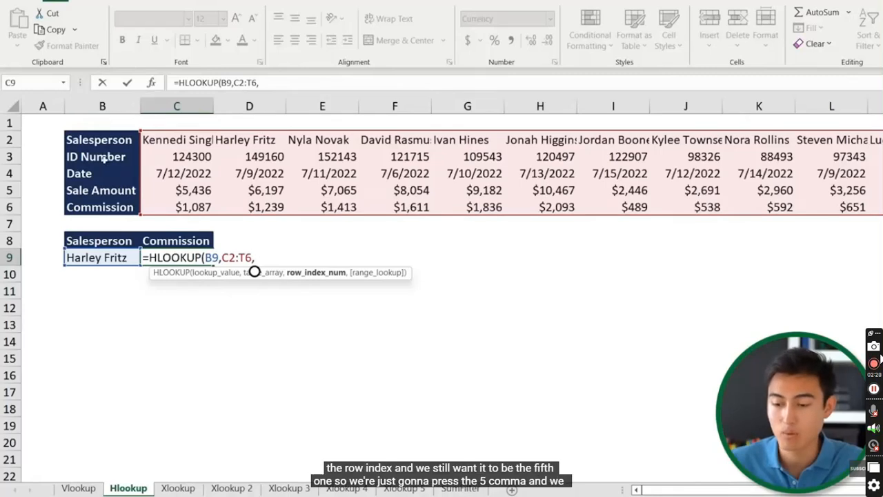
- Complete the HLOOKUP with row index 5 and FALSE for an exact match
type("5,")
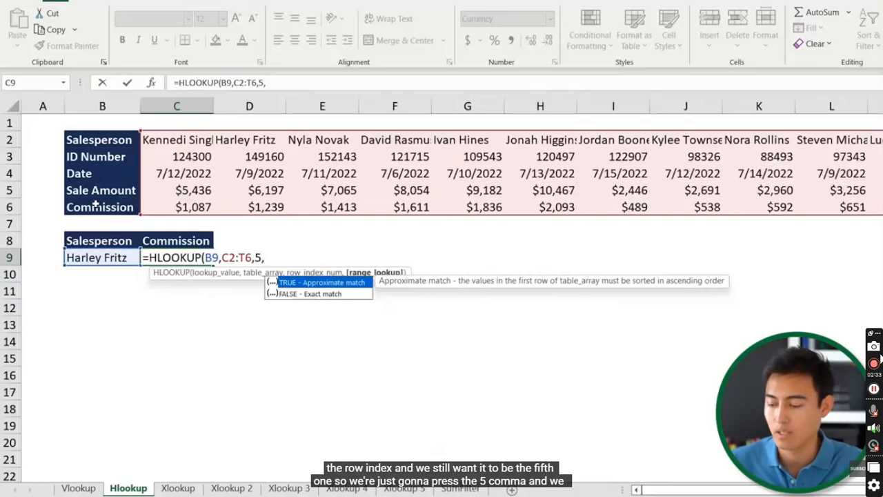
key("Down")
key("Tab")
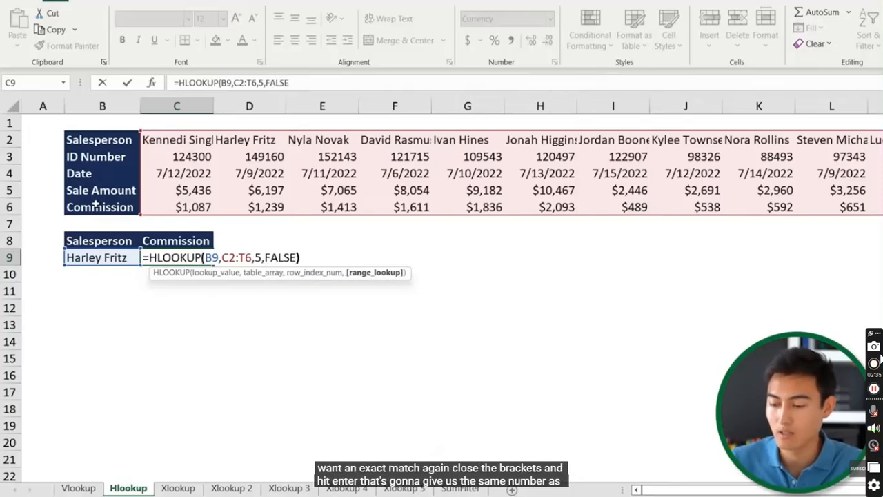
type(")")
key("Return")
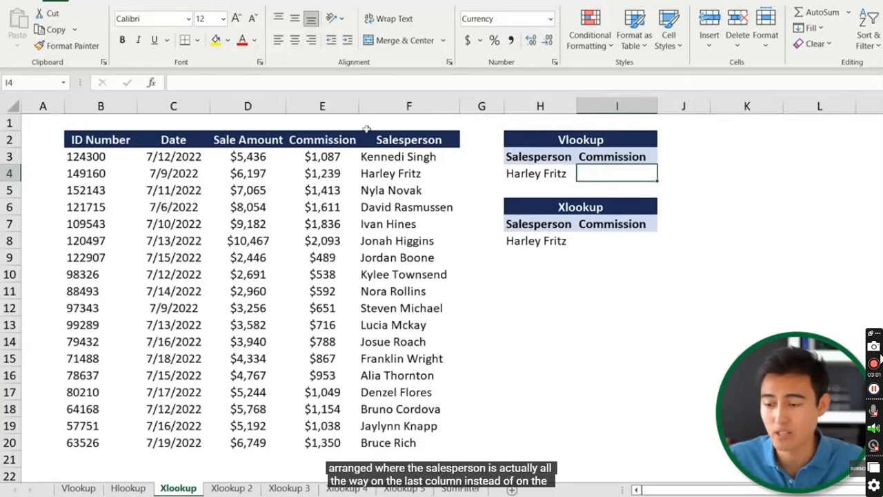
- On the Xlookup sheet, start a VLOOKUP formula in I4 with H4 as the lookup value
left_click(416, 104)
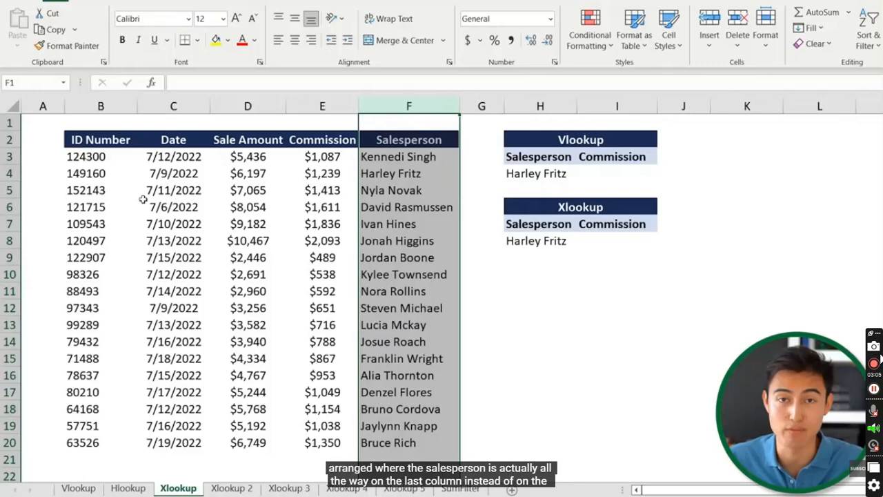
key("Down")
key("Down")
key("Down")
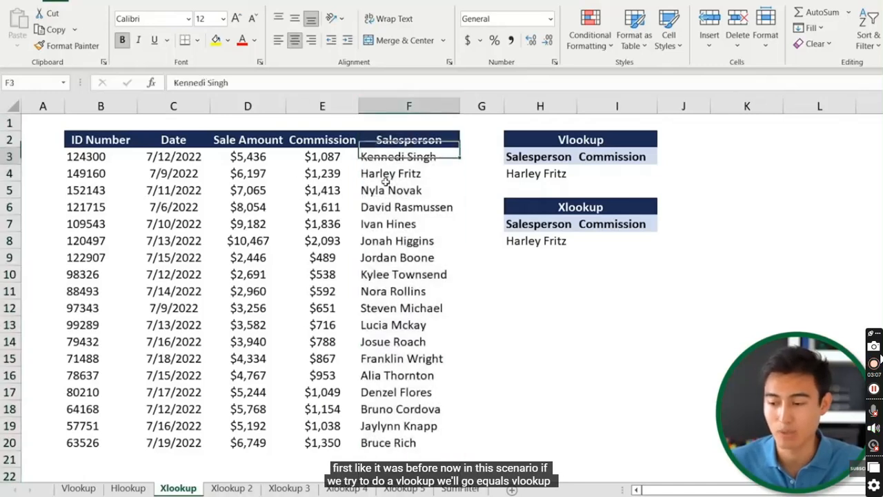
key("Right")
key("Right")
key("Right")
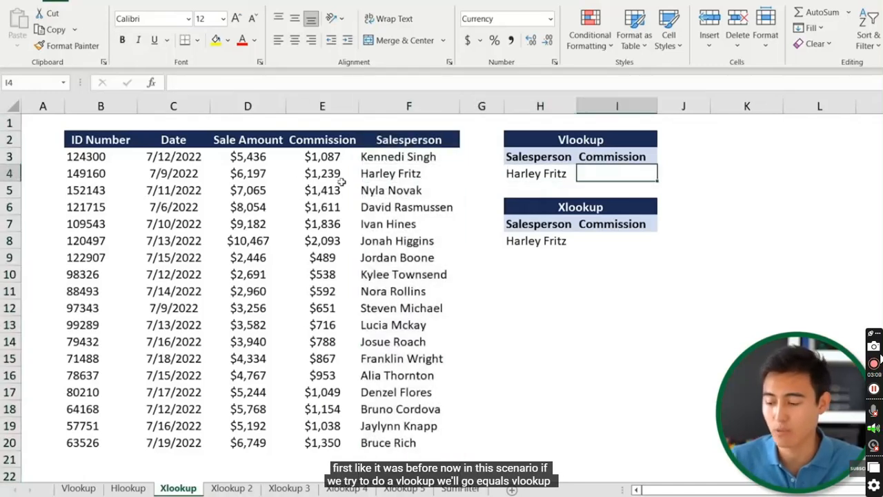
type("=v")
key("Tab")
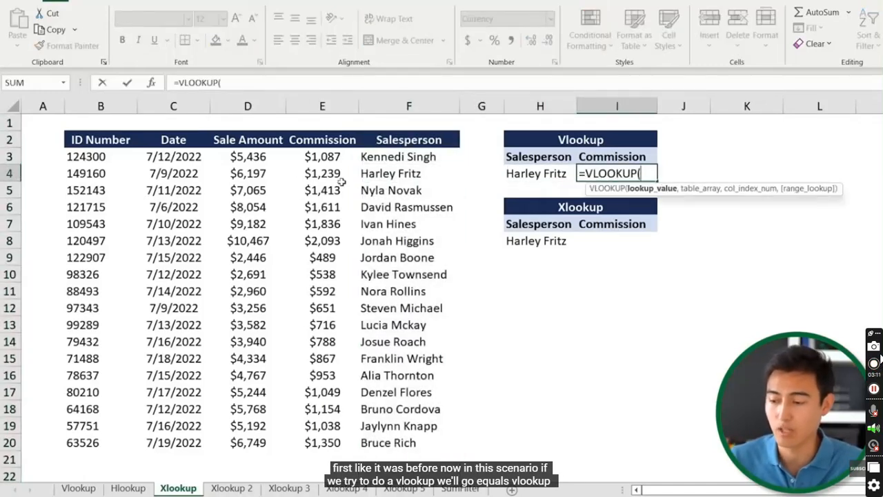
key("Left")
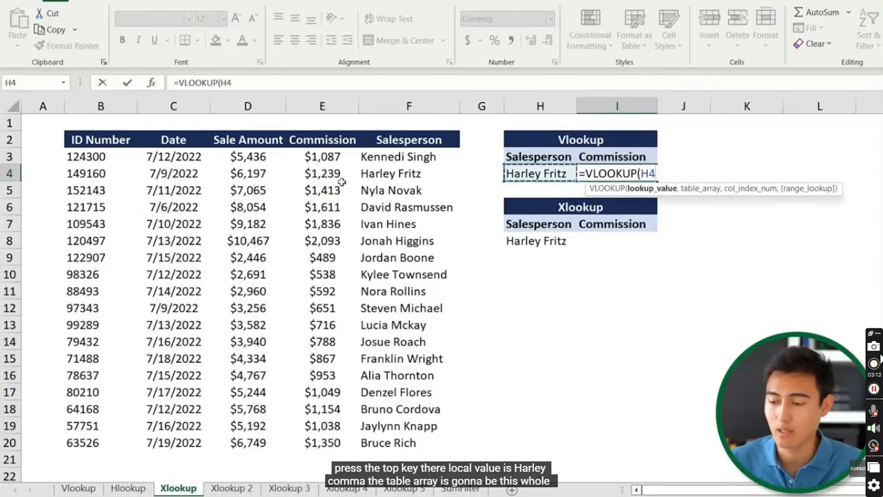
type(",")
- Set the table array of the VLOOKUP in I4 to the whole sales data range B3:F20
key("Left")
key("Left")
key("Left")
key("Left")
key("Left")
key("Left")
key("Left")
key("Up")
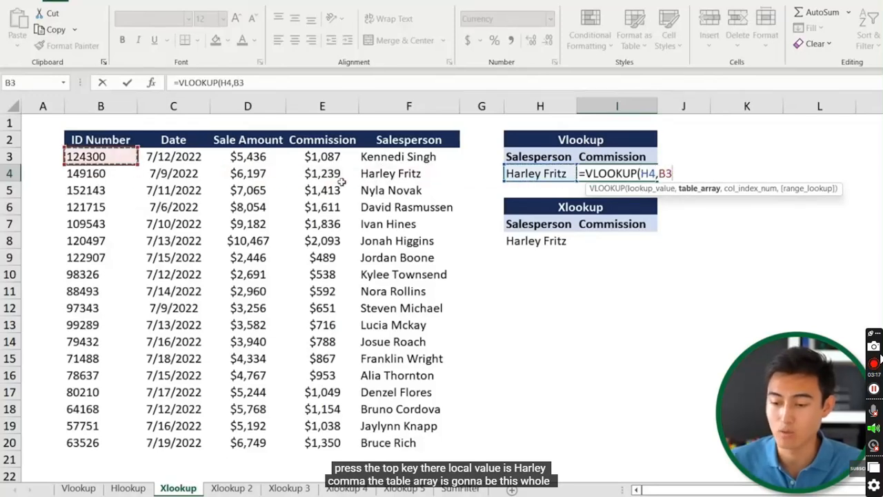
key("ctrl+shift+Down")
key("ctrl+shift+Right")
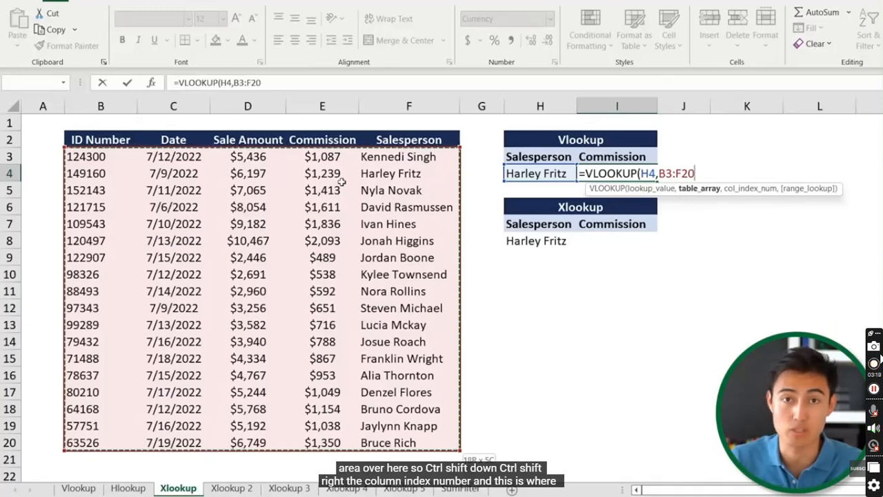
- Complete the VLOOKUP in I4 with column index -1 and FALSE for an exact match, and check its arguments
type(",")
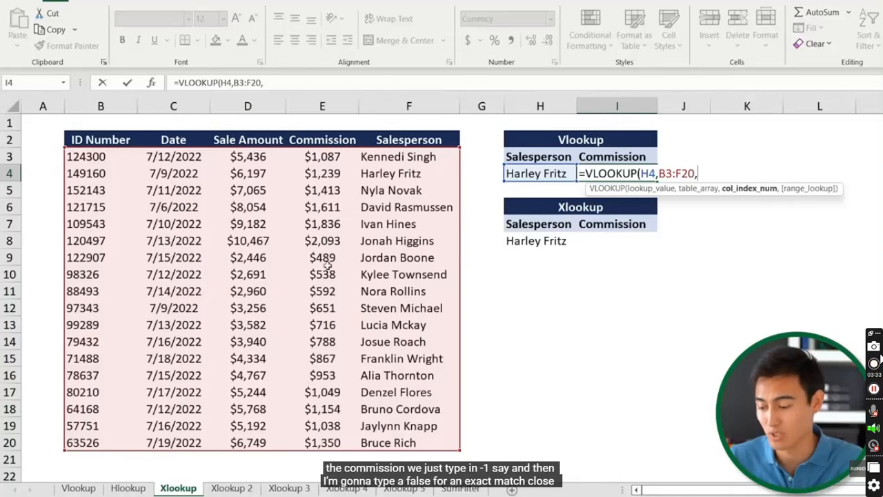
type(",")
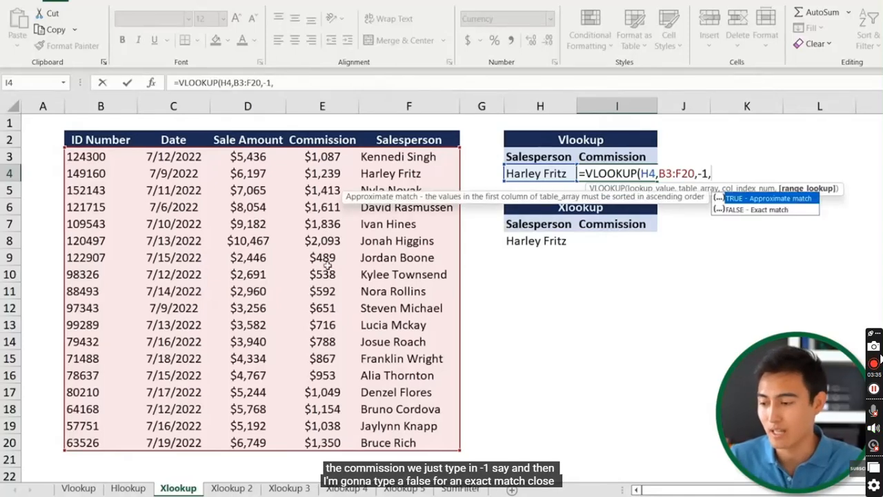
key("Down")
key("Tab")
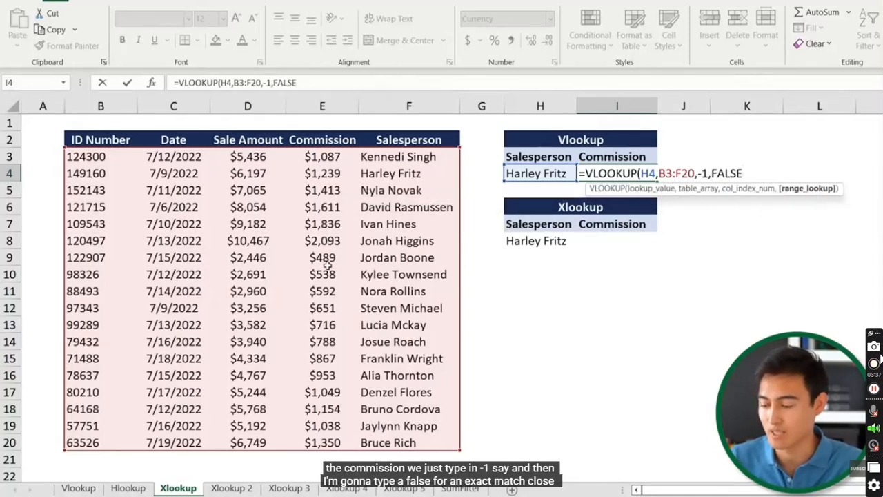
type(")")
key("Return")
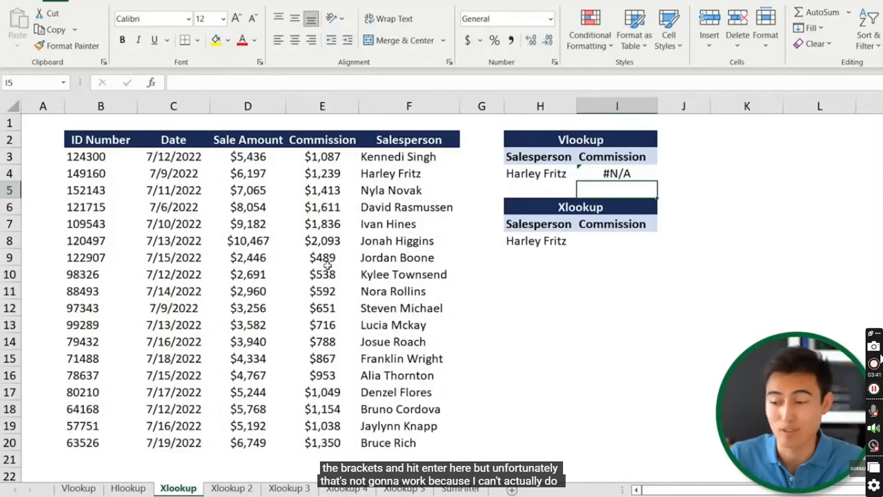
key("Up")
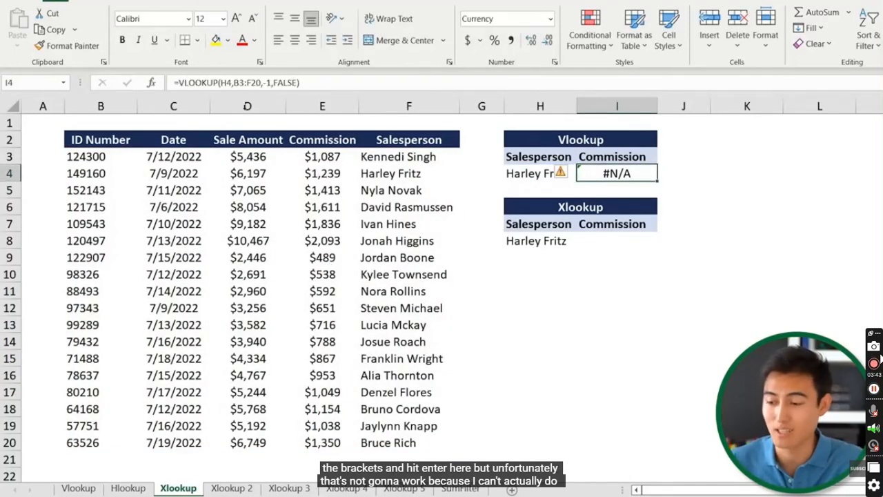
left_click(266, 83)
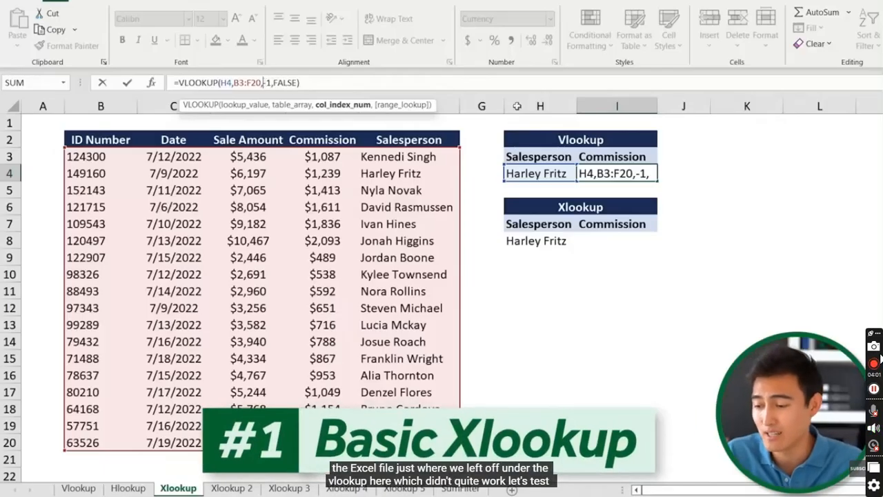
key("ctrl+Return")
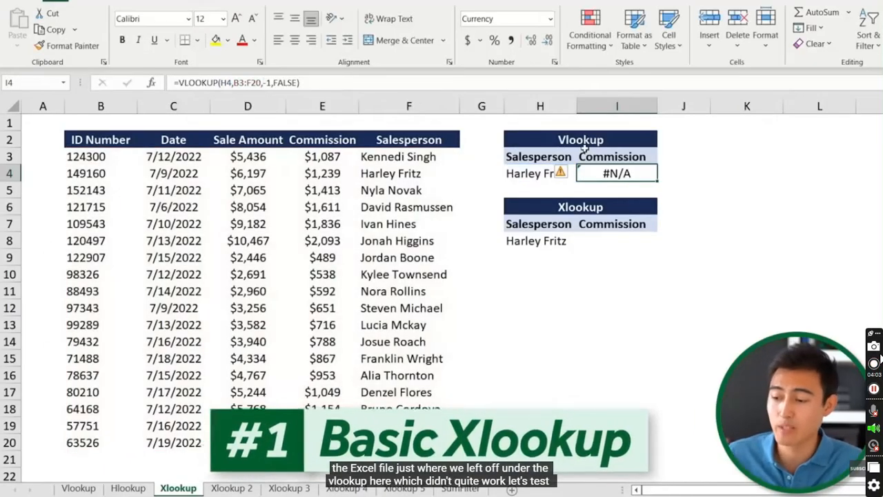
- Start an XLOOKUP formula in I8 with H8 as the lookup value
left_click(584, 240)
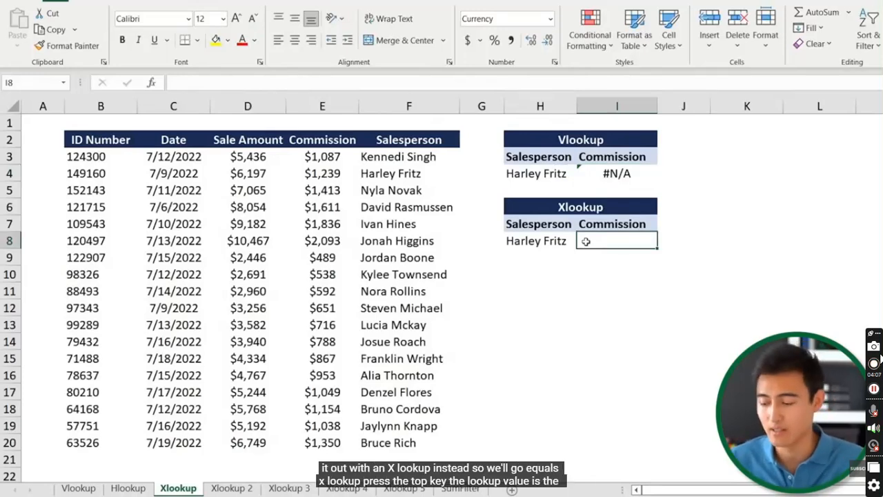
type("=xlo")
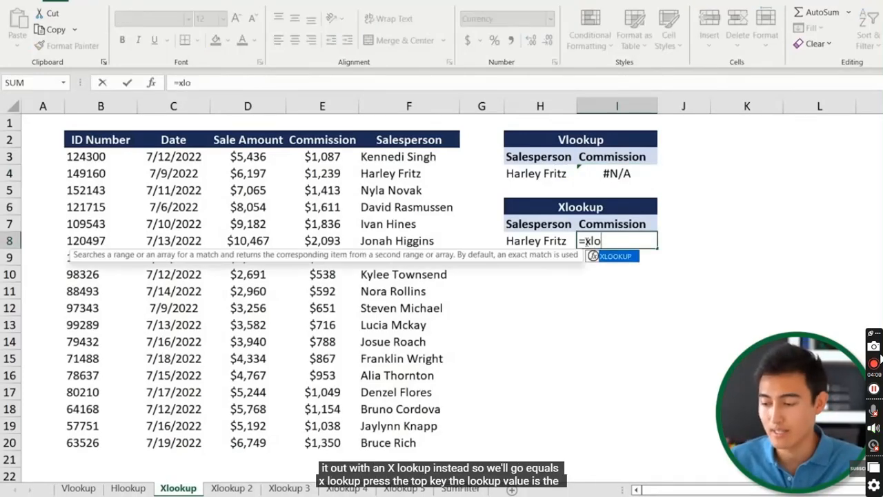
key("Tab")
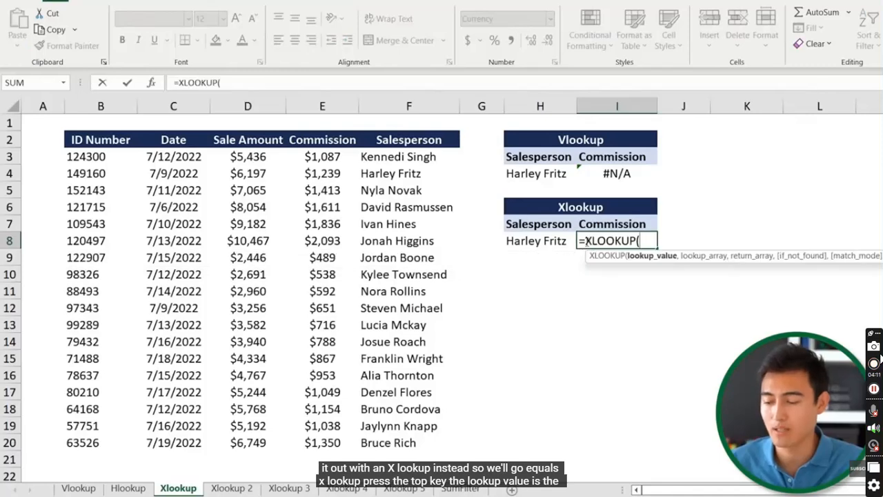
key("Left")
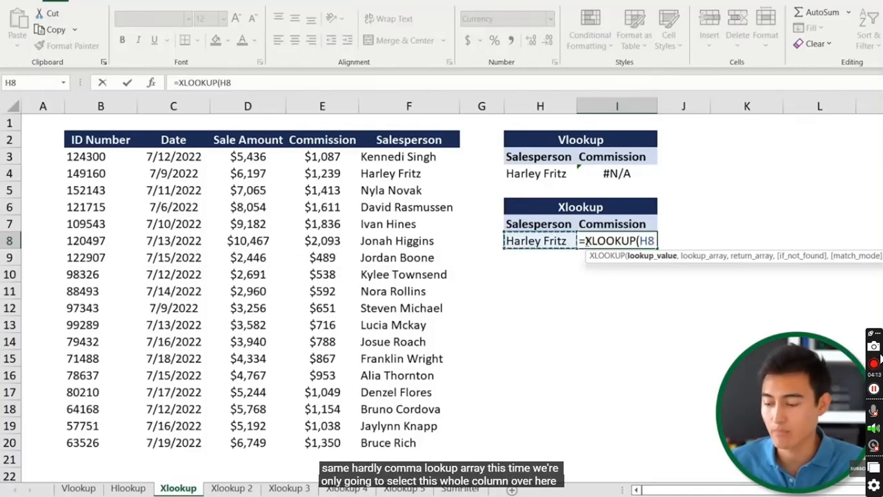
- Set the lookup array of the XLOOKUP in I8 to the Salesperson column range F3:F20
type(",")
key("Left")
key("Left")
key("Left")
key("Left")
key("Right")
key("Up")
key("Up")
key("Up")
key("Up")
key("Up")
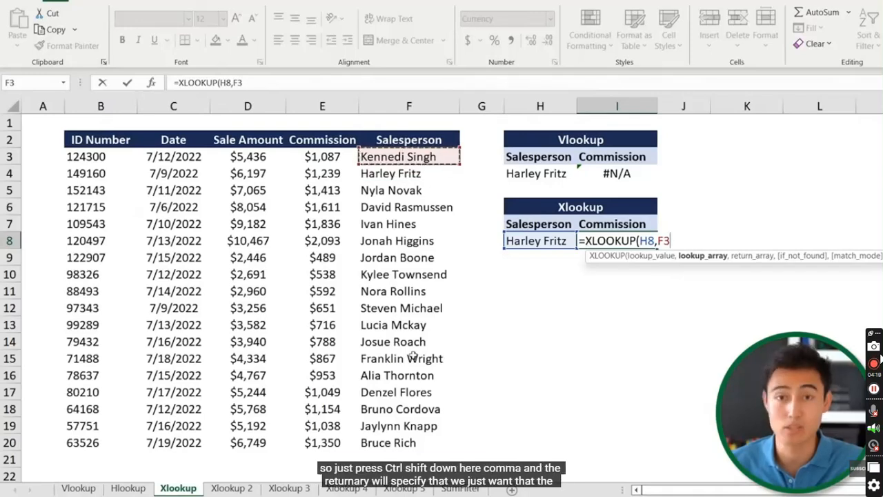
key("ctrl+shift+Down")
type(",")
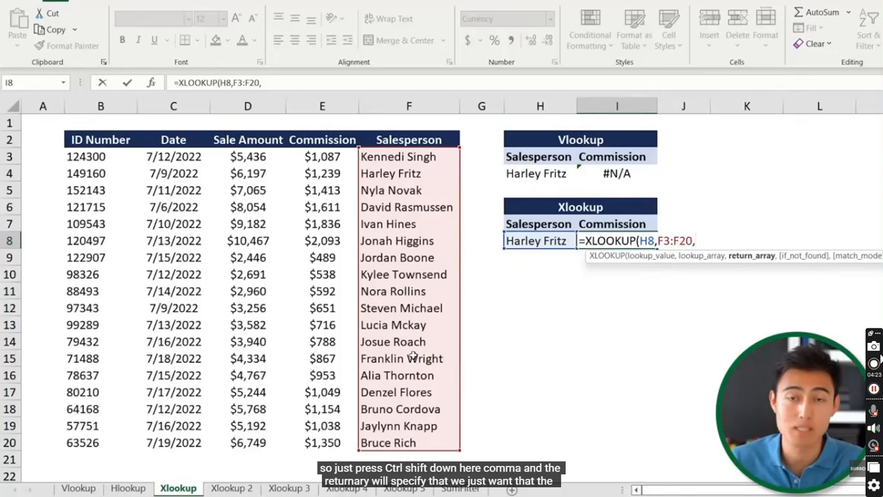
- Complete the XLOOKUP in I8 with the Commission column range E3:E20 as the return array
left_click(333, 158)
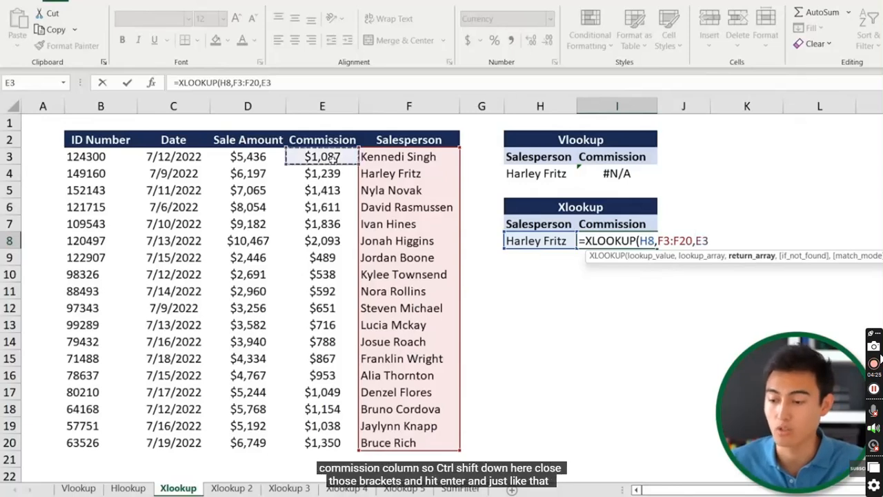
key("ctrl+shift+Down")
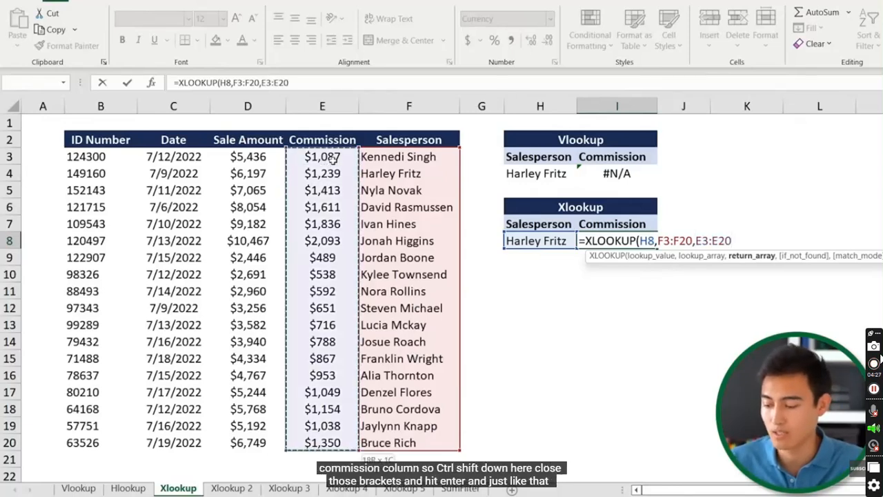
type(")")
key("Return")
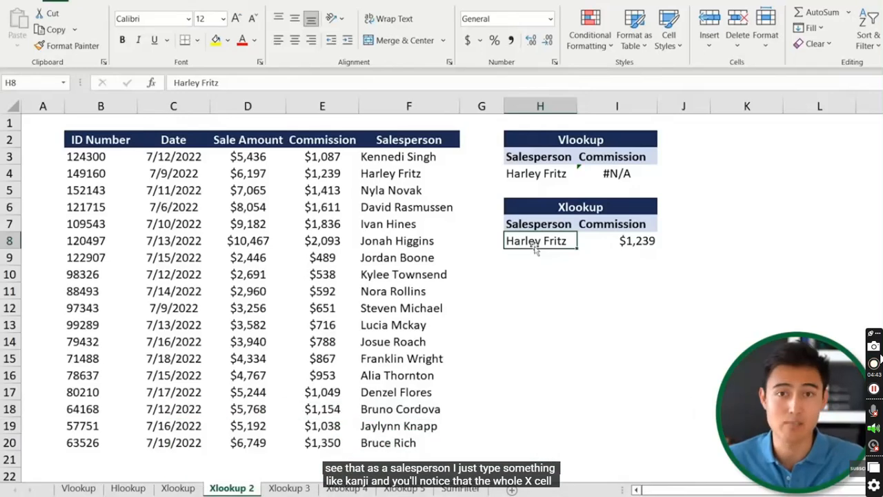
- On the Xlookup 2 sheet, enter a salesperson name missing from the table in H8 and check it against the Salesperson column
type("Kenji")
key("Return")
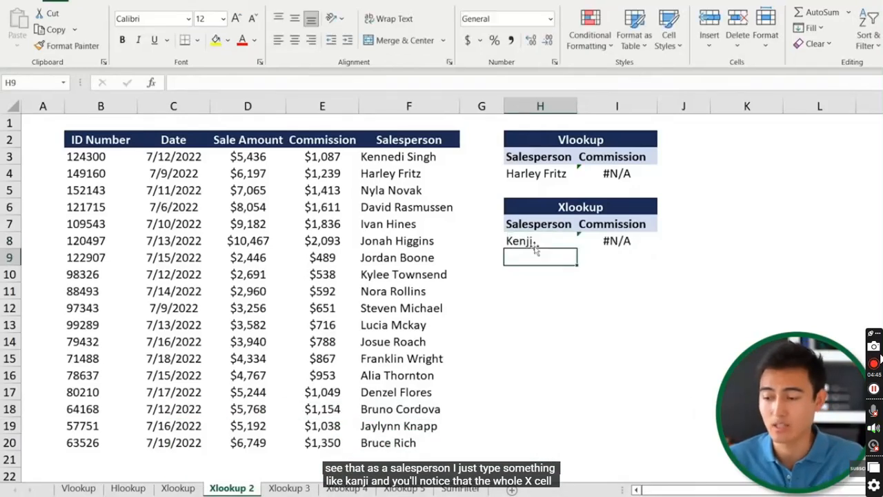
left_click(645, 241)
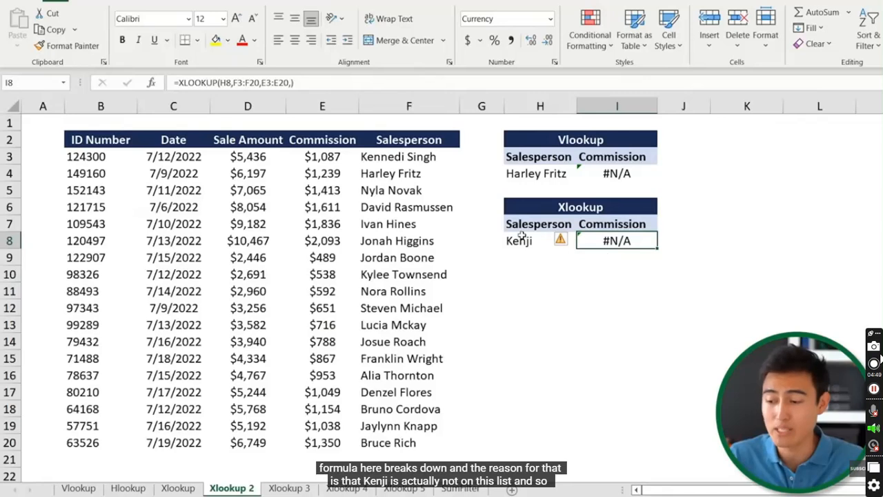
left_click(522, 238)
left_click(418, 105)
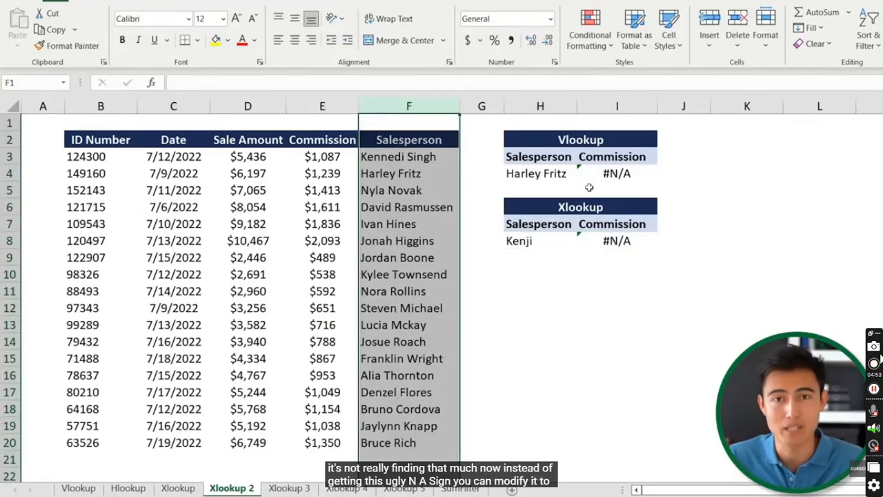
- Add "Not on the list" as the if_not_found argument of the XLOOKUP formula in I8
left_click(628, 238)
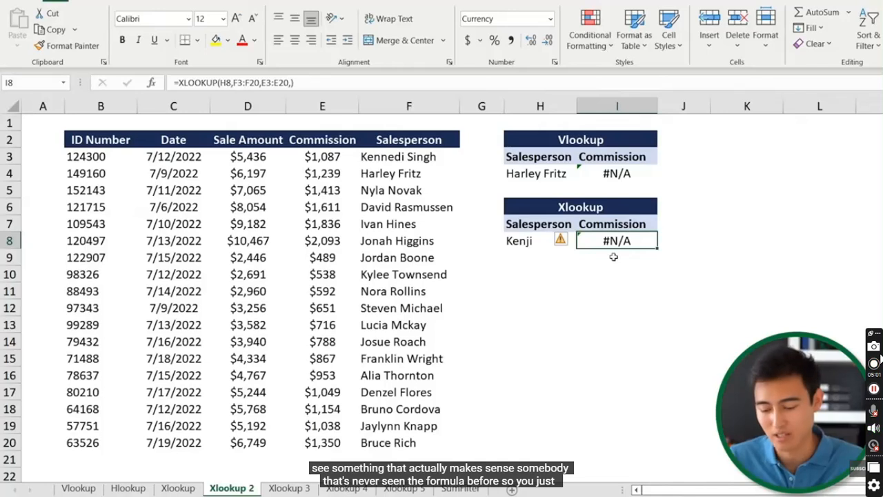
key("F2")
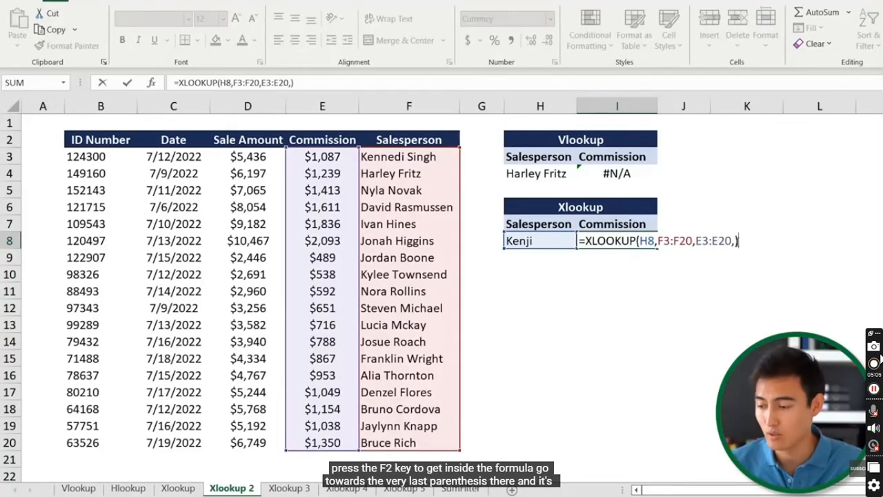
left_click(732, 241)
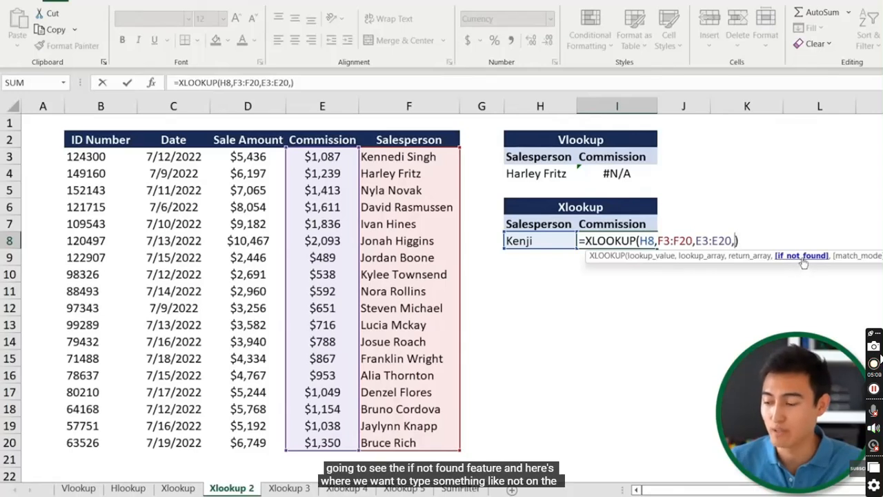
type("\"")
type("Not on the list")
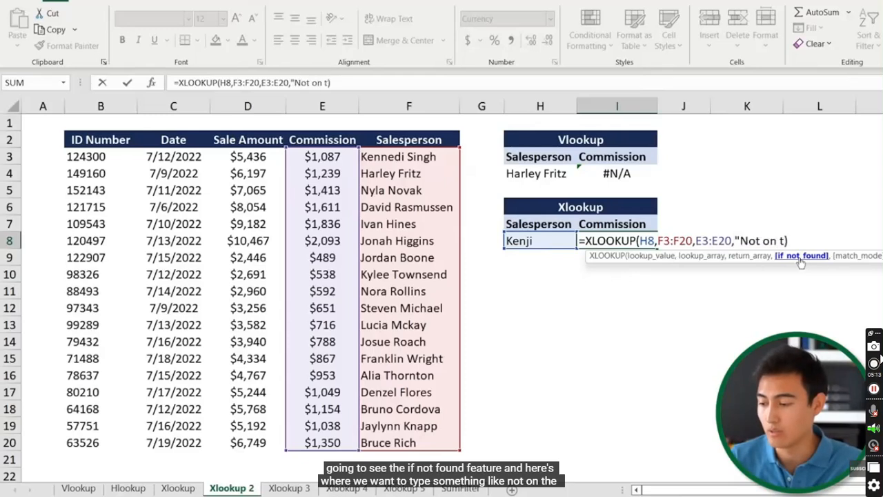
type("\"")
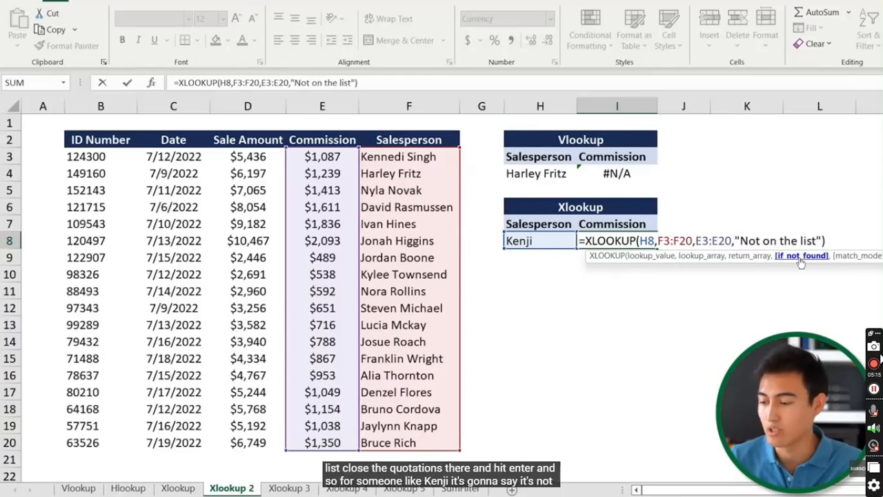
type(")")
key("Return")
key("Up")
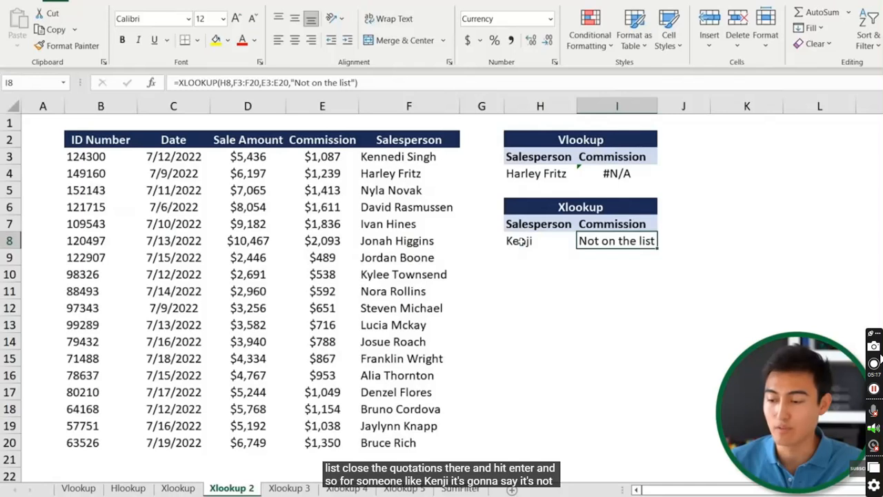
- Replace the salesperson in H8 with the full name from row 7 of the sales table
left_click(547, 249)
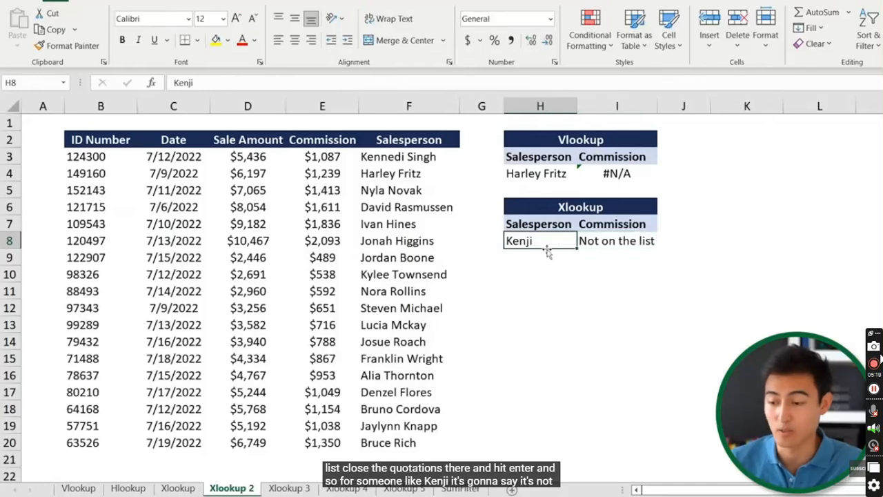
type("Ivan ")
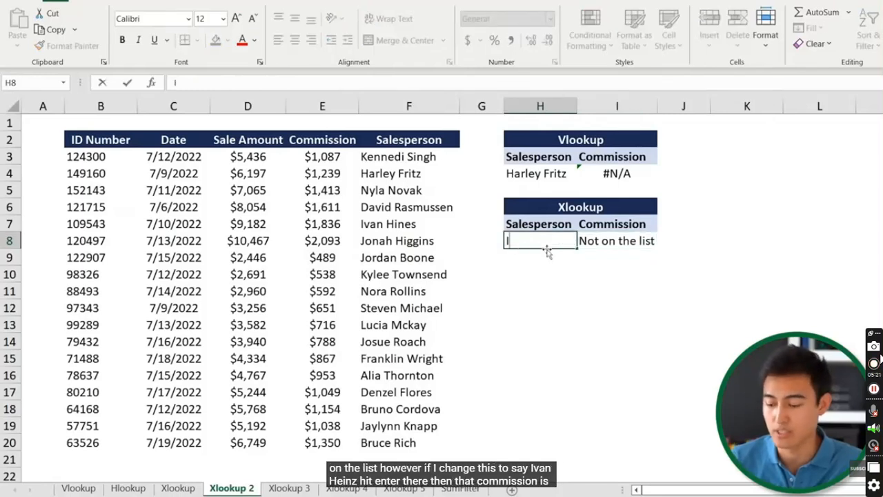
type("Hines")
key("Return")
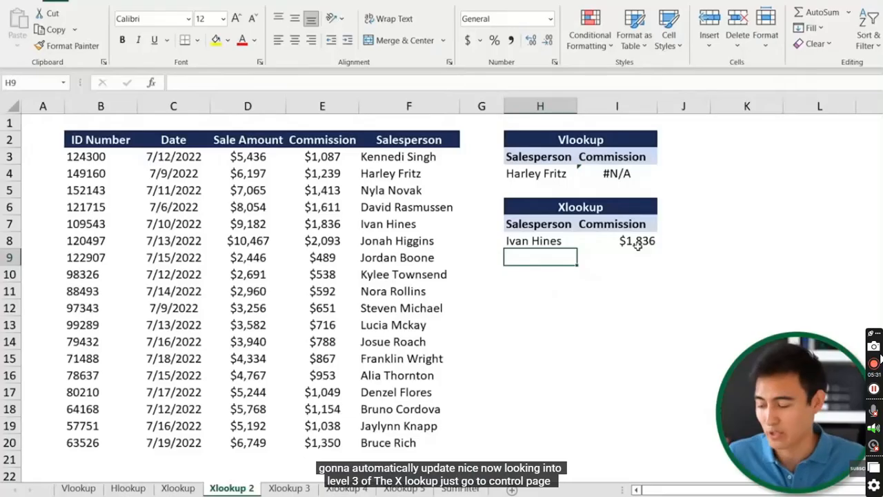
- On the Xlookup 3 sheet, start an XLOOKUP formula in the Sale Amount cell I3 with H3 as the lookup value
key("ctrl+Page_Down")
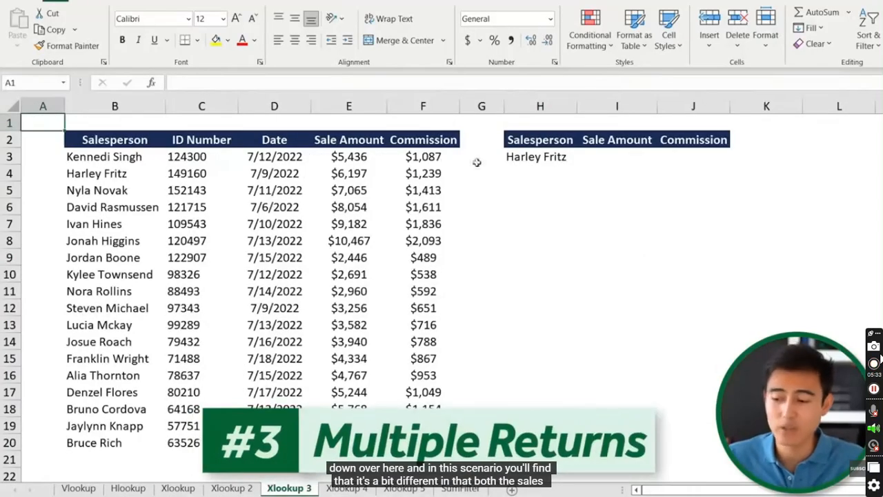
left_click(619, 160)
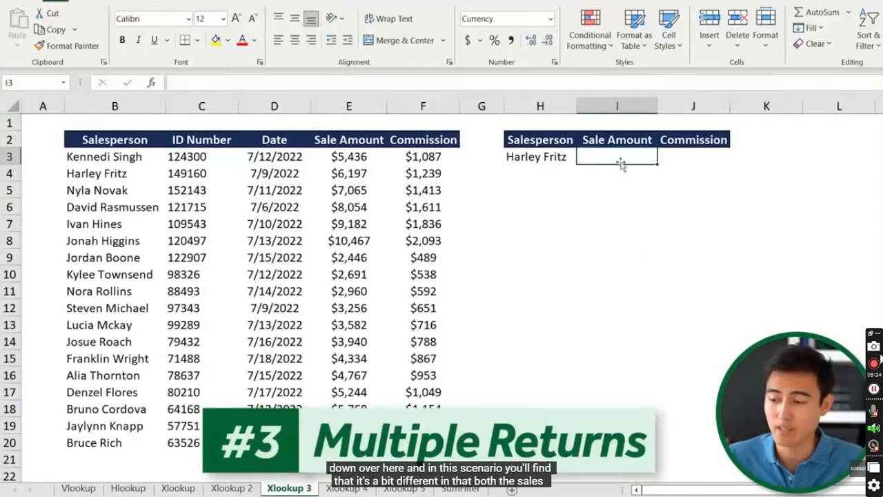
left_click(618, 107)
left_click(666, 106)
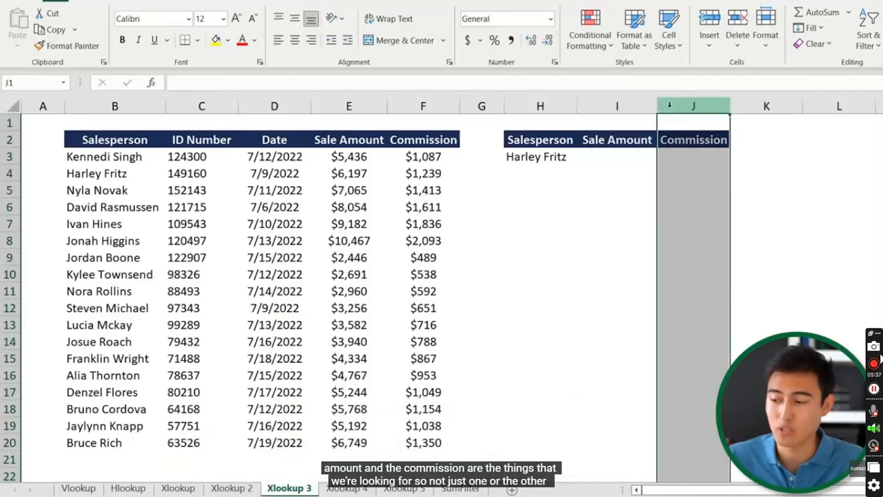
left_click(617, 162)
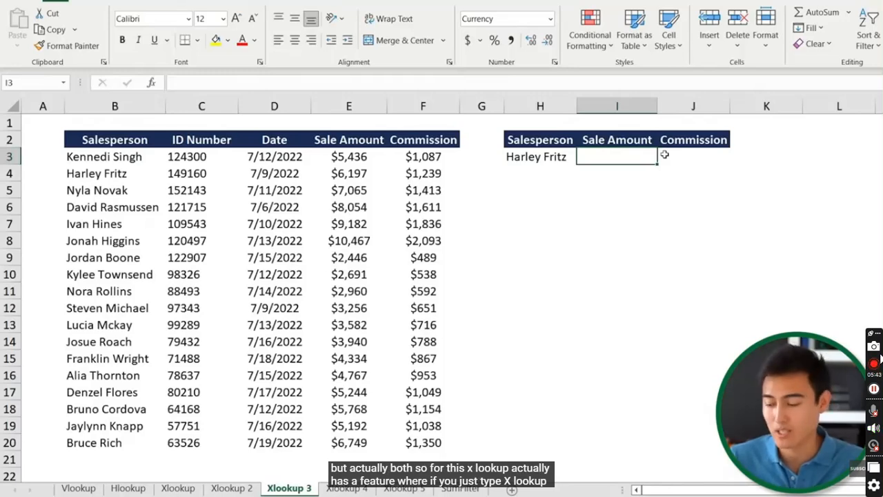
type("=xlo")
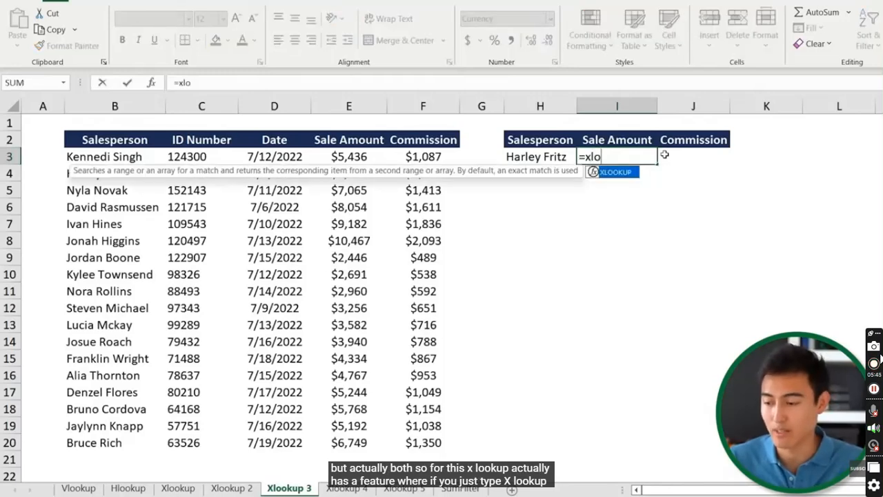
key("Tab")
key("Left")
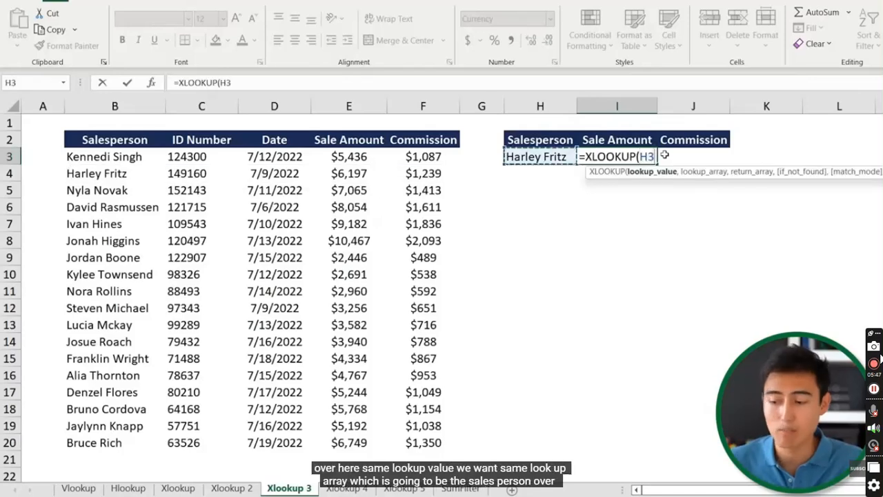
- Set the Salesperson range B3:B20 as the lookup array of the XLOOKUP formula in I3
type(",")
key("Left")
key("Left")
key("Left")
key("Left")
key("Left")
key("Left")
key("Left")
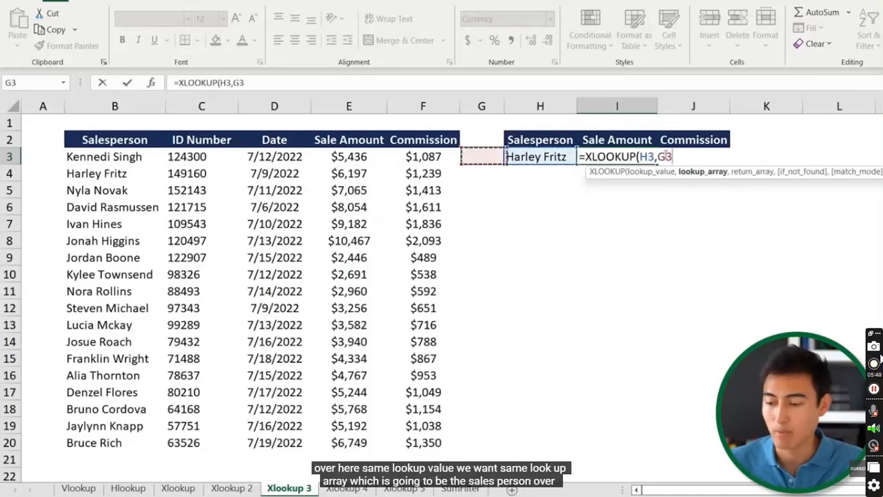
key("Right")
key("ctrl+shift+Down")
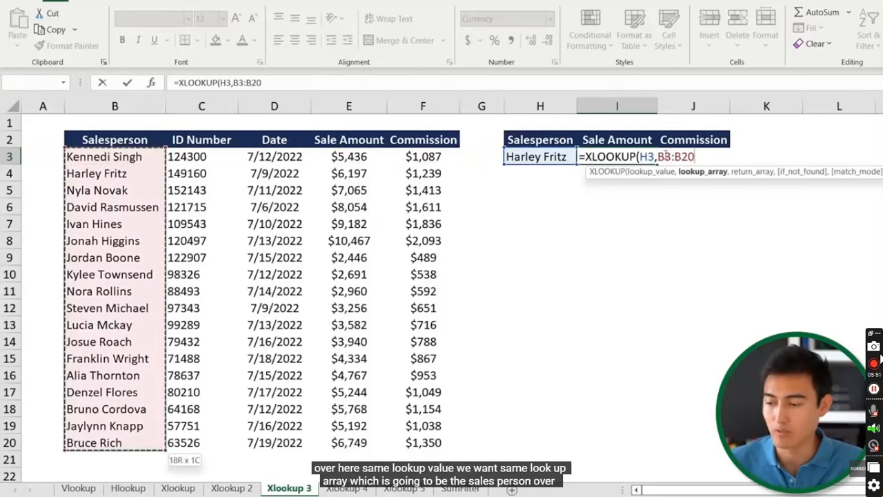
- Set E3:F20, covering Sale Amount and Commission, as the return array and complete the XLOOKUP formula
type(",")
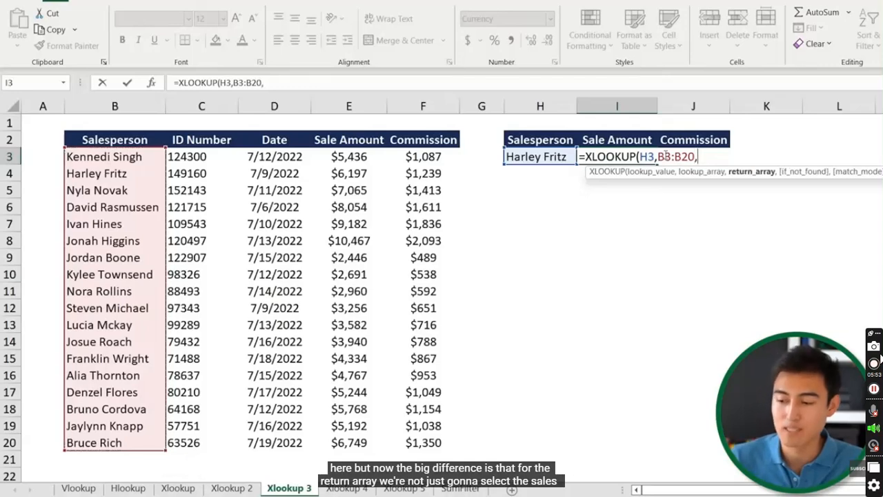
left_click(331, 153)
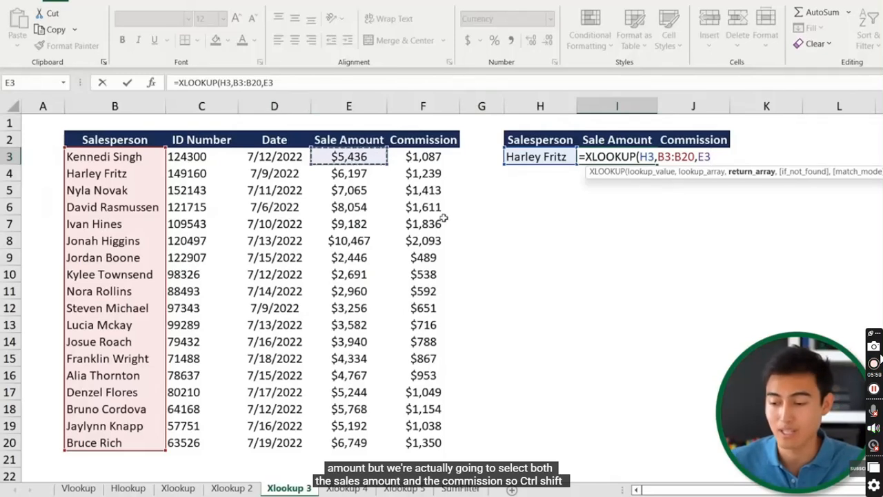
key("ctrl+shift+Down")
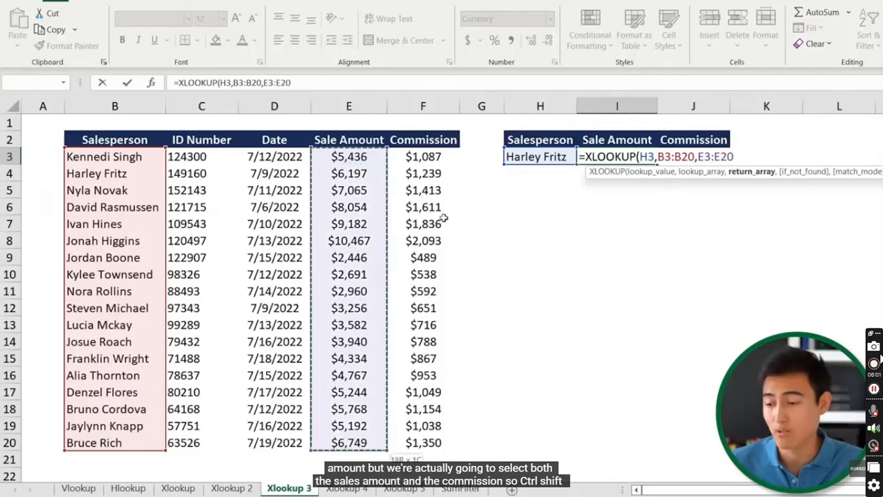
key("ctrl+shift+Right")
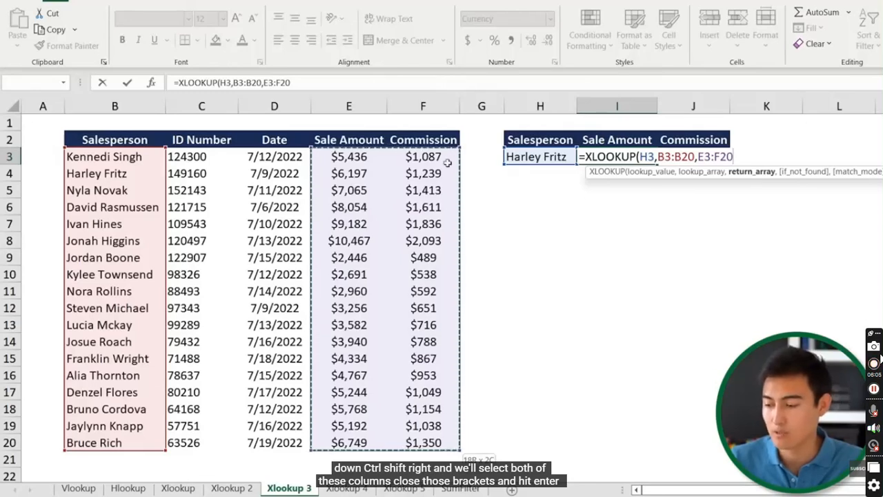
type(")")
key("Return")
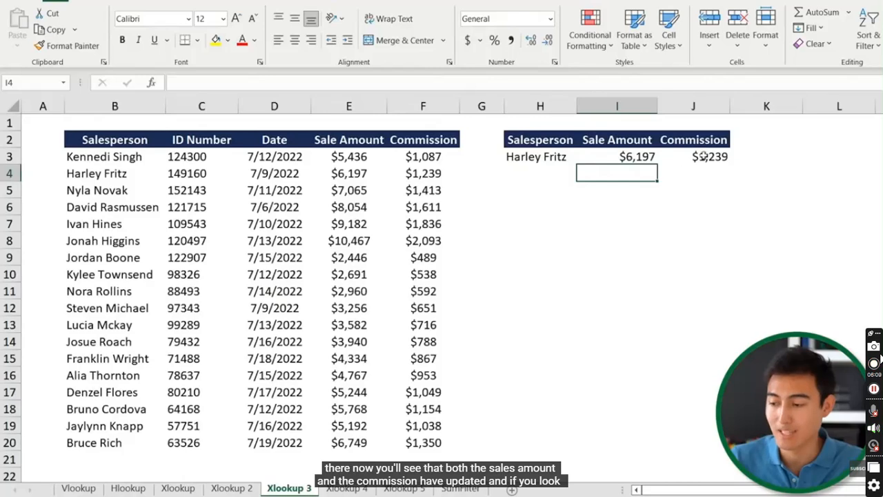
- Check the looked-up amounts against row 4, and replace the salesperson in H3 with the full name from row 7
left_click(222, 174)
key("shift+space")
key("Right")
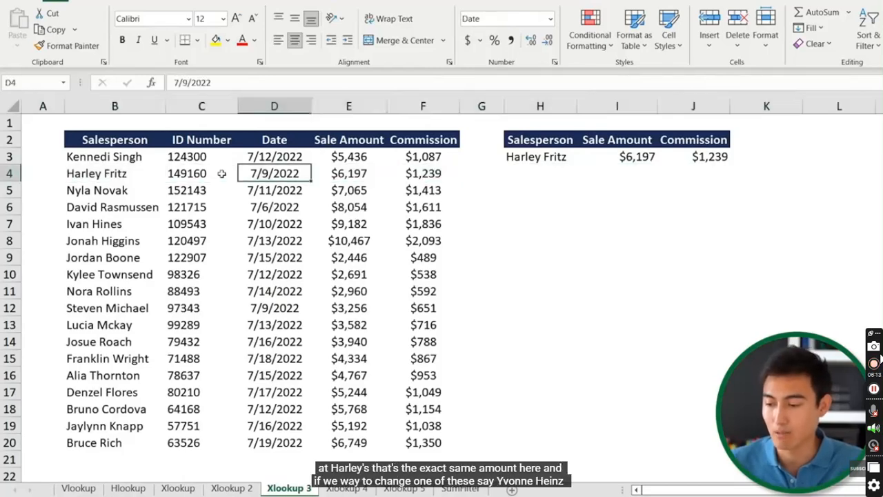
key("Right")
key("Right")
key("Right")
key("Right")
key("Up")
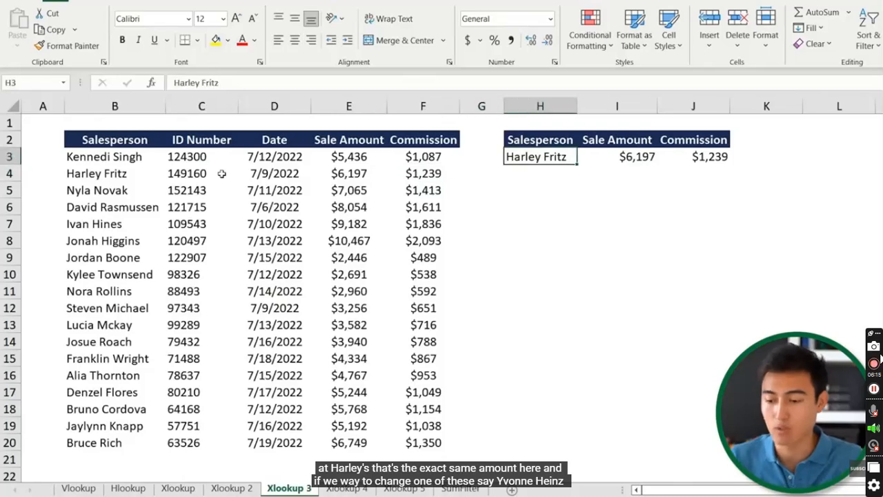
type("Ivan Hines")
key("Return")
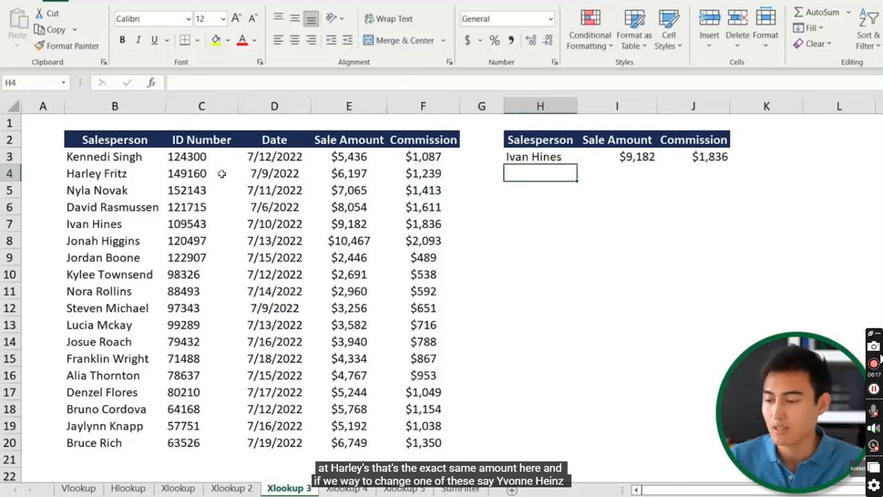
- Highlight row 7 to compare its sale amount and commission with the lookup results in I3 and J3
key("Down")
key("Down")
key("Down")
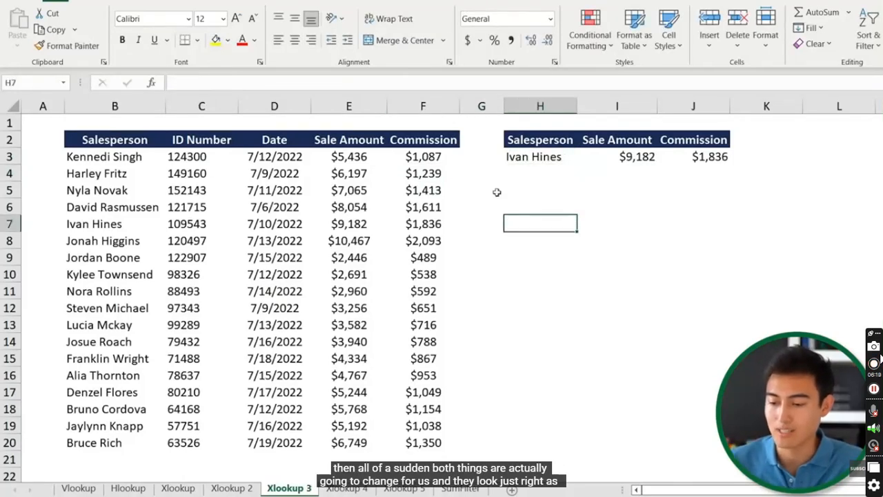
key("shift+space")
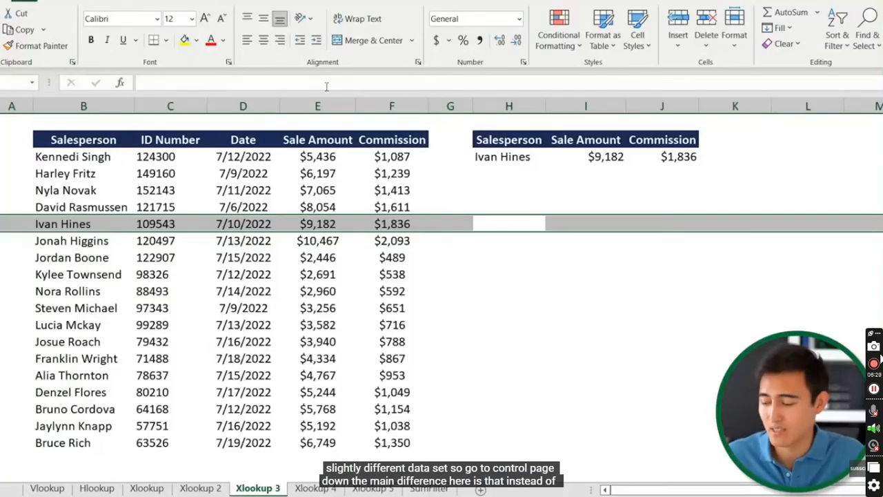
- On the Xlookup 4 sheet, compare the short name in H3 with the full company names in the Company column
key("ctrl+Page_Down")
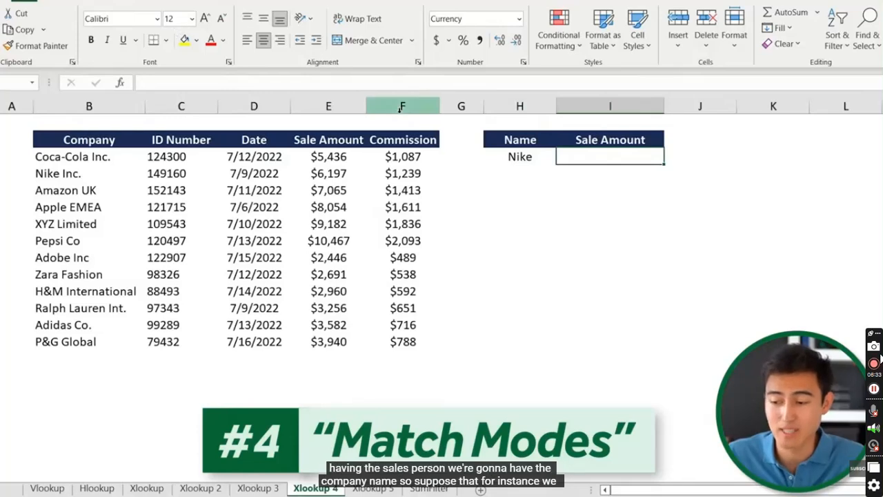
left_click(84, 100)
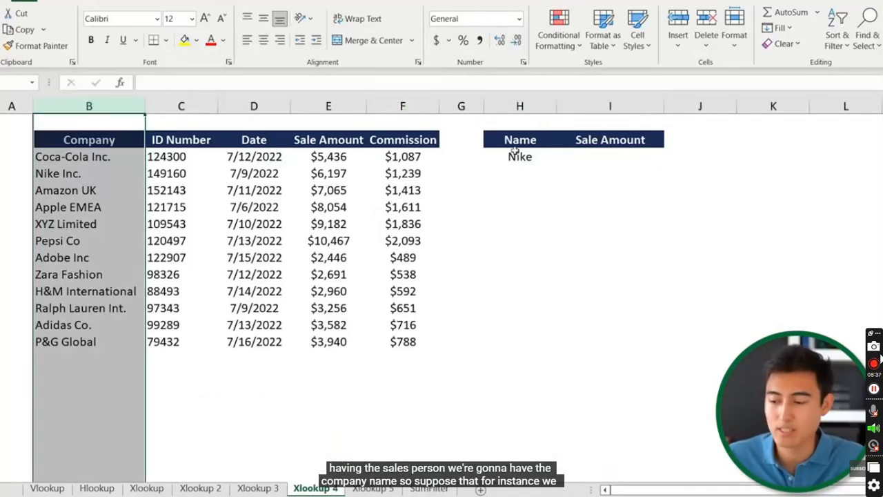
left_click(632, 156)
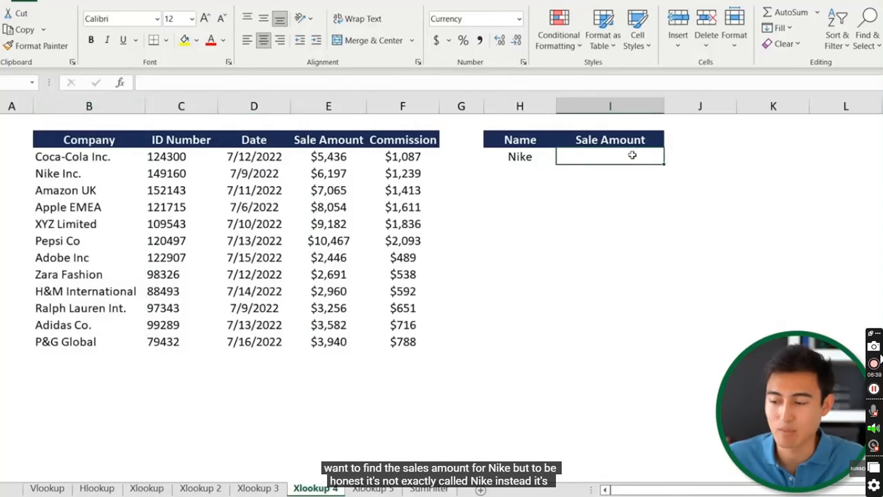
left_click(526, 159)
left_click(598, 161)
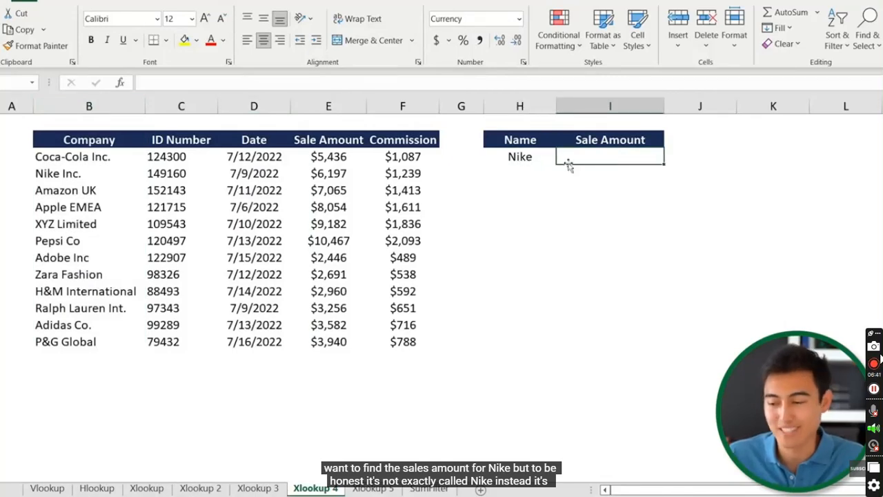
left_click(542, 156)
left_click(60, 173)
left_click(513, 158)
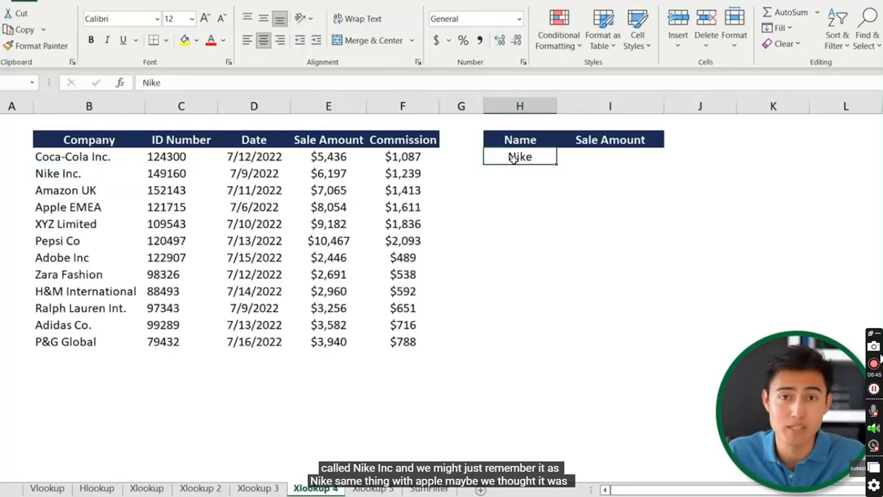
left_click(524, 188)
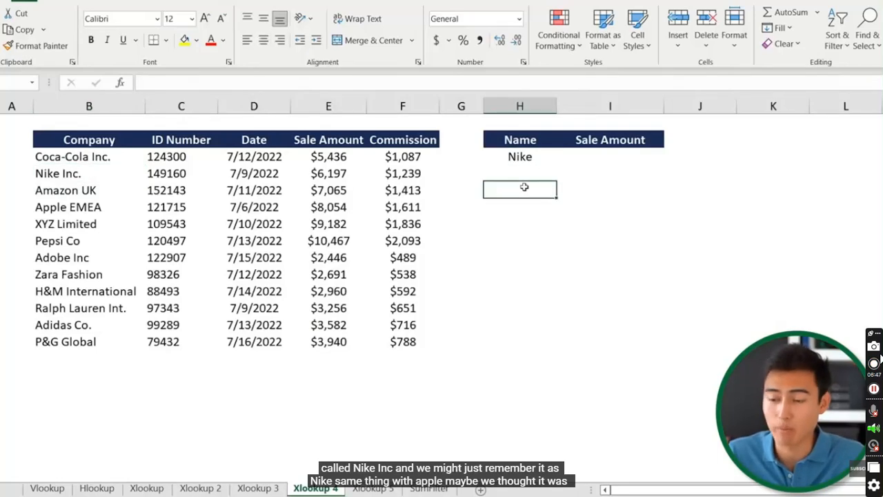
left_click(88, 205)
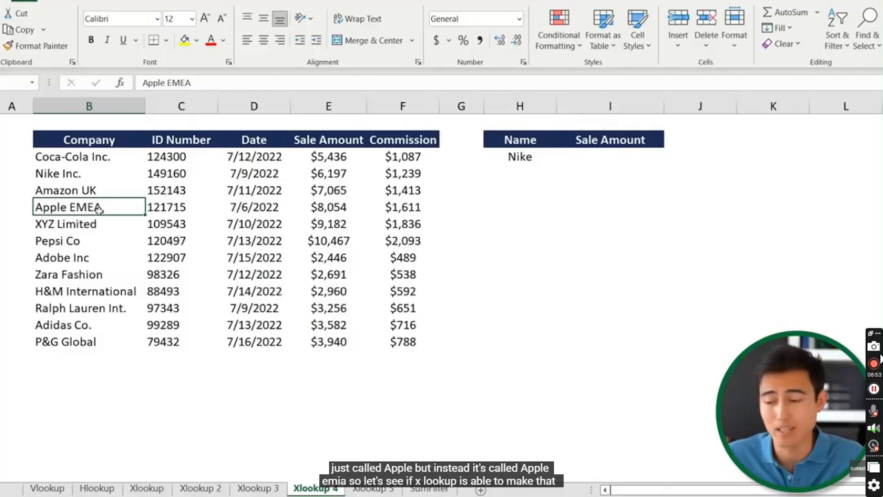
- Start an XLOOKUP formula in the Sale Amount cell I3 with H3&"*" as the lookup value
left_click(625, 158)
double_click(626, 159)
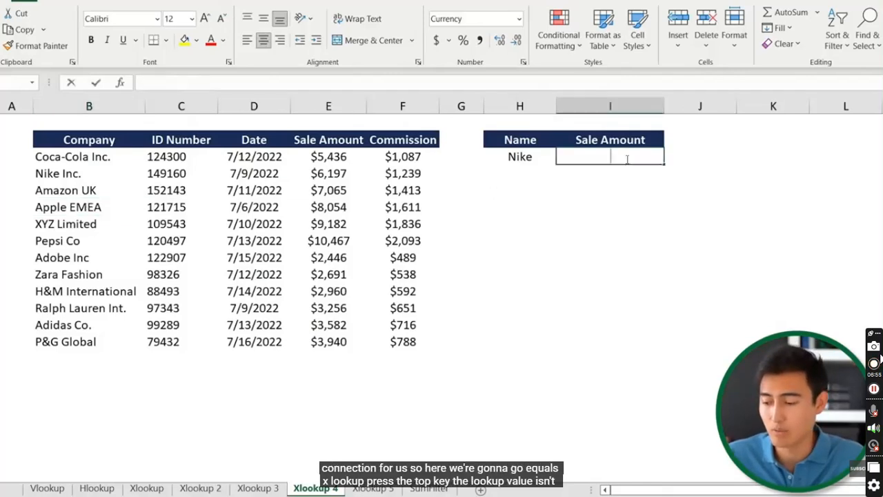
type("=xlo")
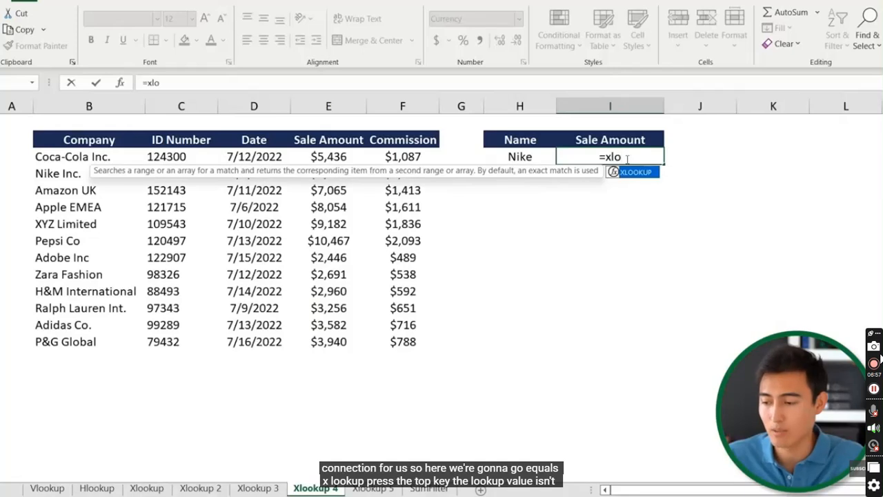
key("Tab")
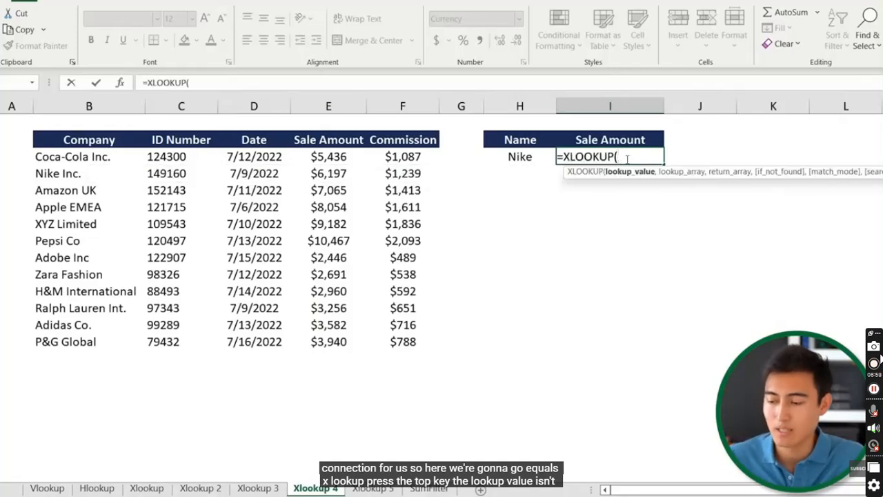
key("Left")
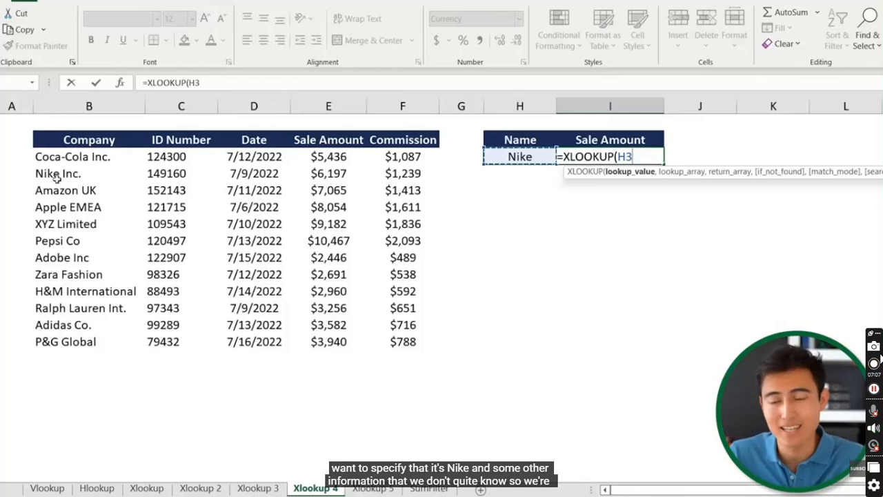
type("&\"*")
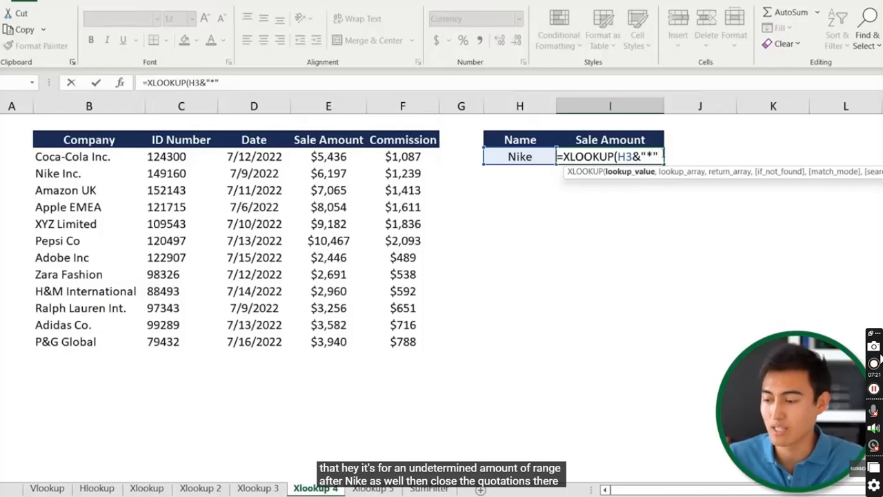
- Set the Company range B3:B14 as the lookup array and the Sale Amount range E3:E14 as the return array
type(",")
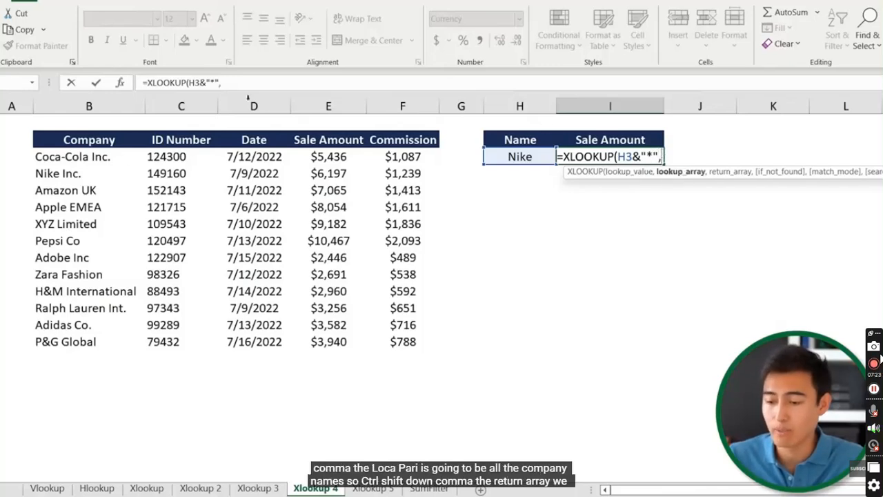
left_click(112, 154)
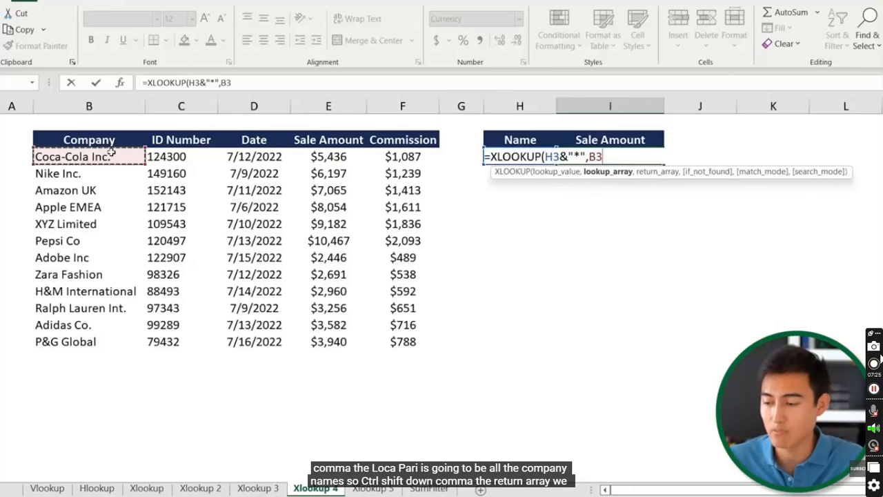
key("ctrl+shift+Down")
type(",")
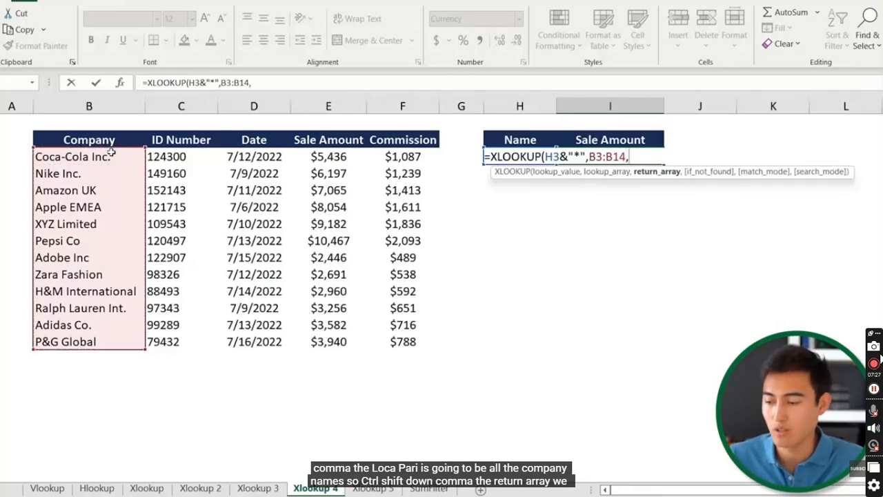
left_click(342, 157)
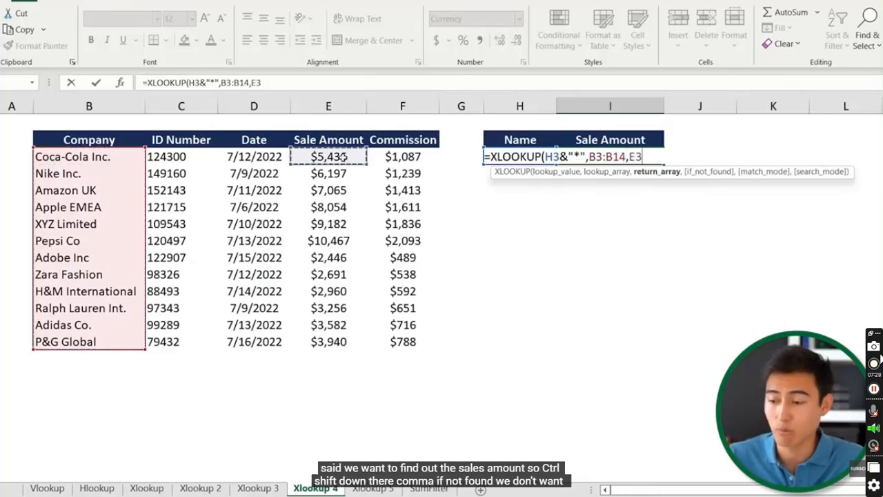
key("ctrl+shift+Down")
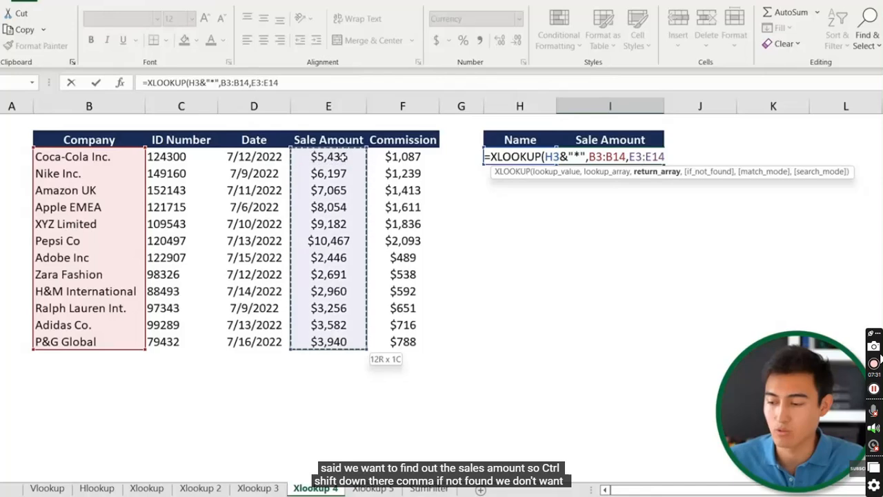
- Leave if_not_found empty, set the match mode to 2 - Wildcard character match, and complete the XLOOKUP formula
type(",")
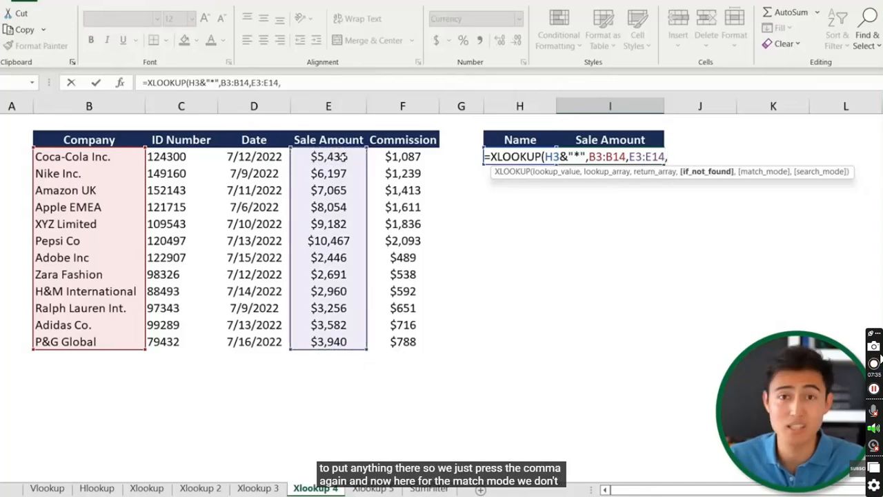
type(",")
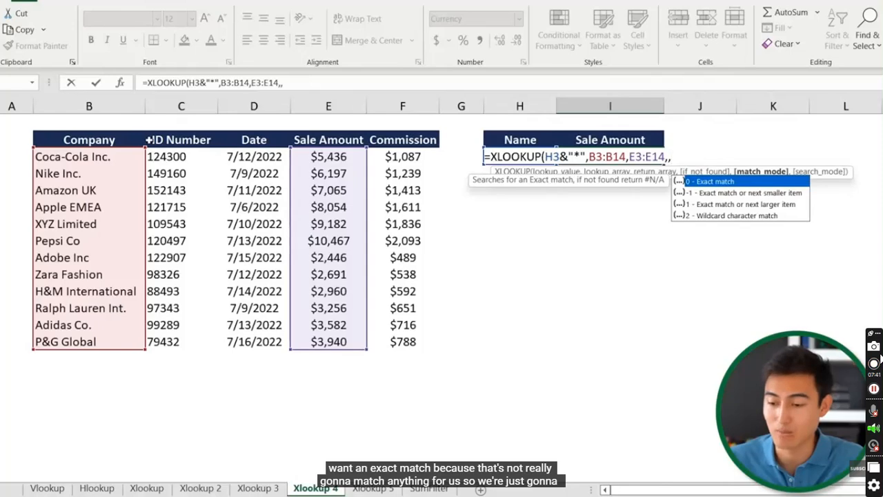
key("Down")
key("Down")
key("Down")
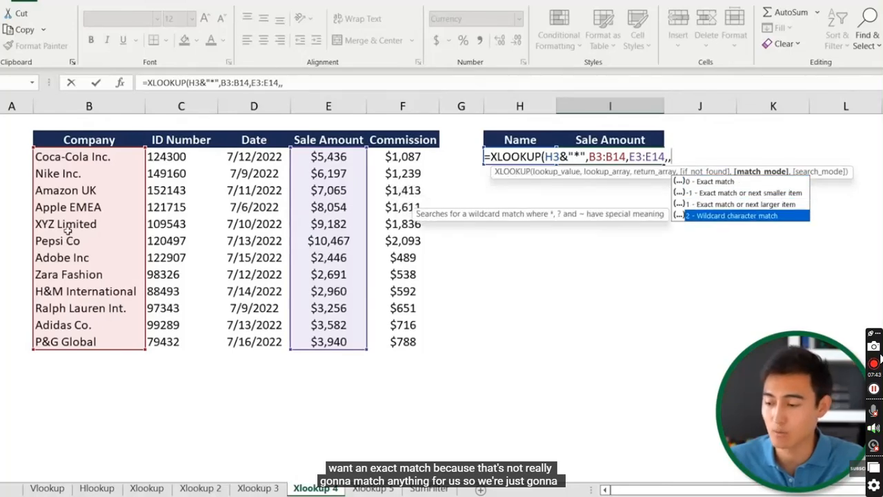
double_click(715, 216)
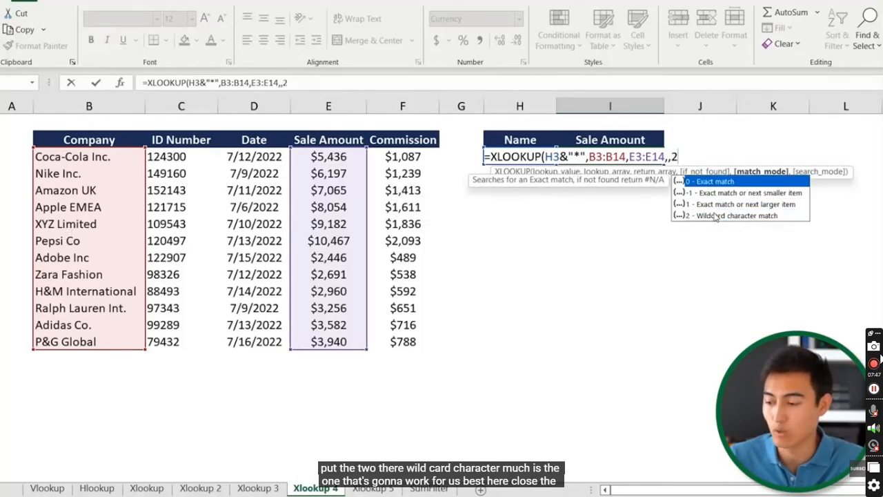
type(")")
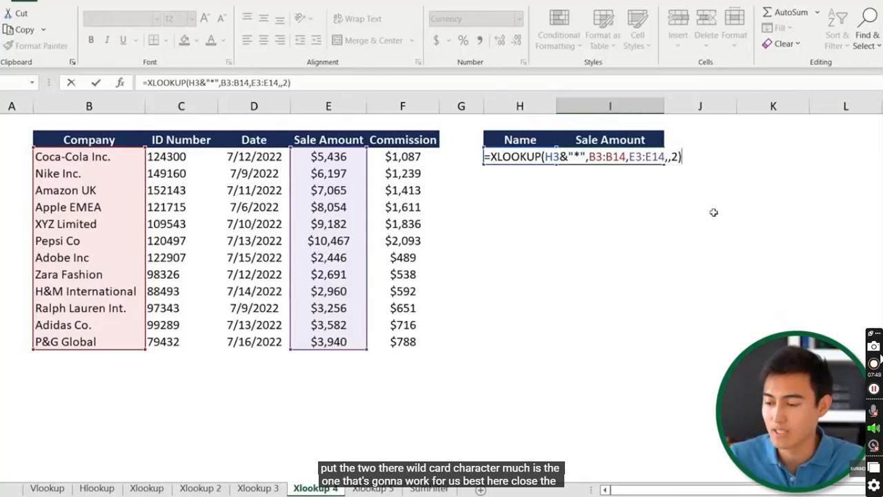
key("Return")
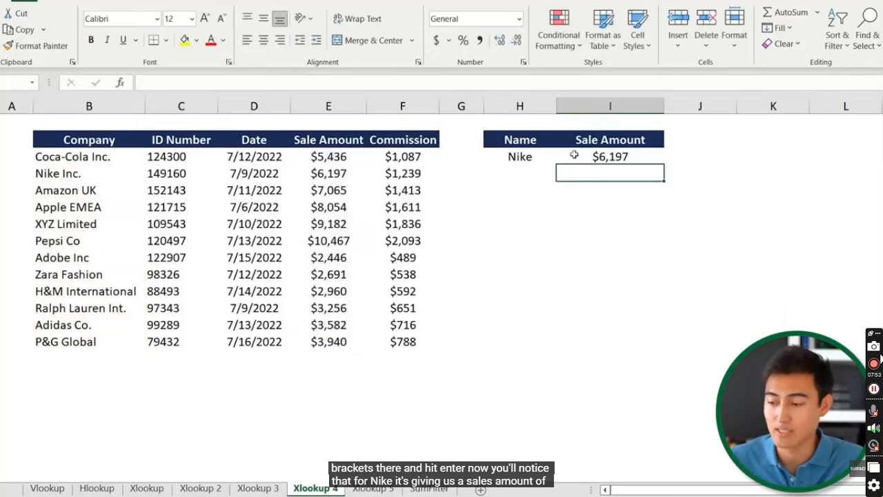
- Check the Nike Inc. row against the lookup result, and change the name in H3 to Zara
left_click(223, 173)
key("shift+space")
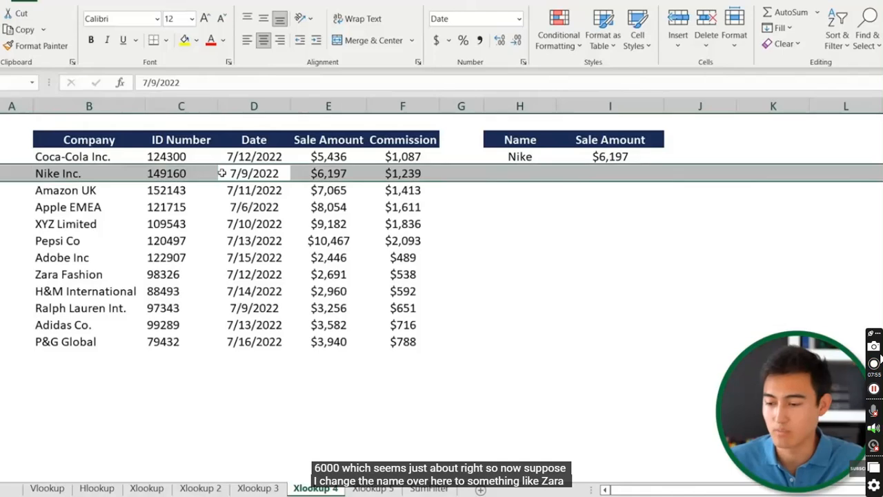
key("Right")
key("Right")
key("Right")
key("Right")
key("Up")
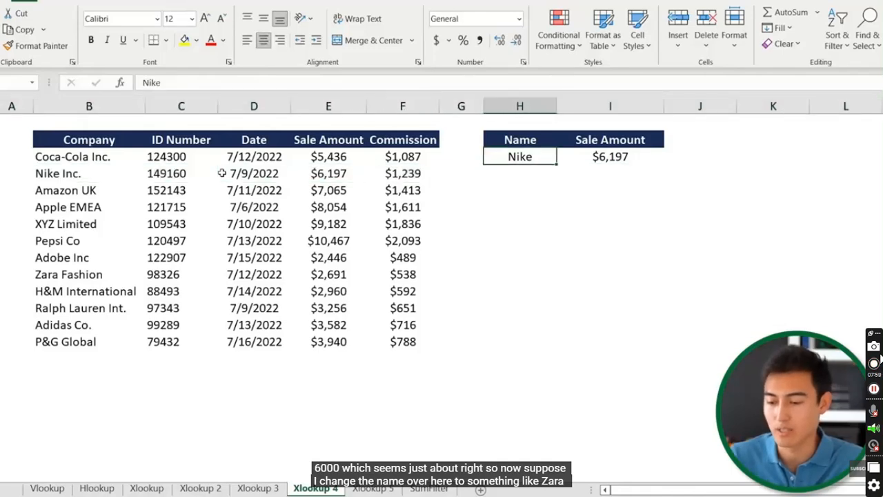
type("Zara")
key("Return")
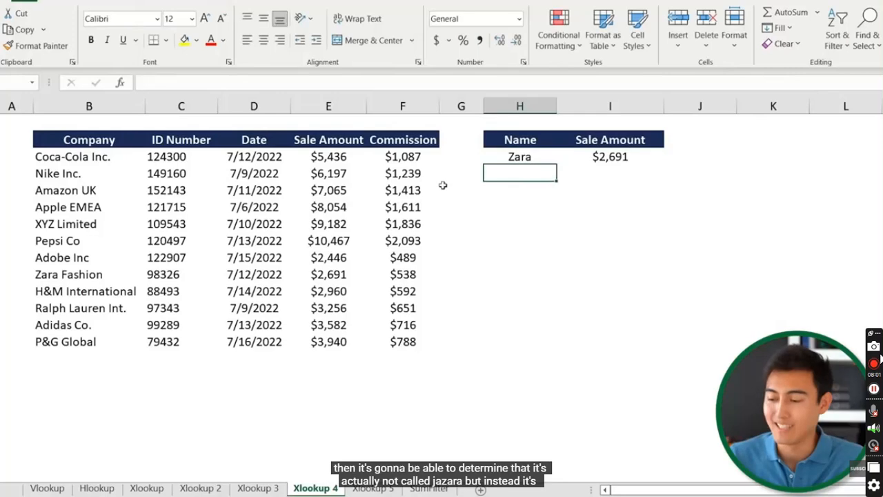
- Compare the short name Zara with the Zara Fashion entry, and change the name in H3 to H&M
left_click(515, 158)
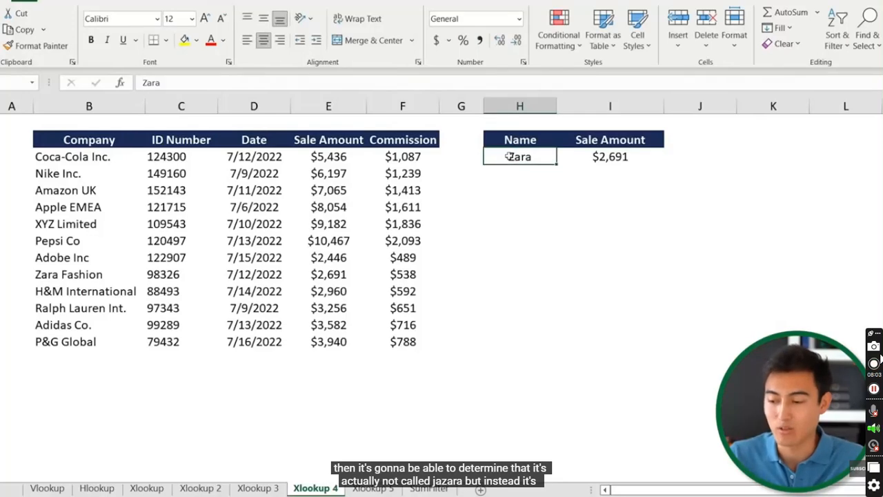
left_click(85, 273)
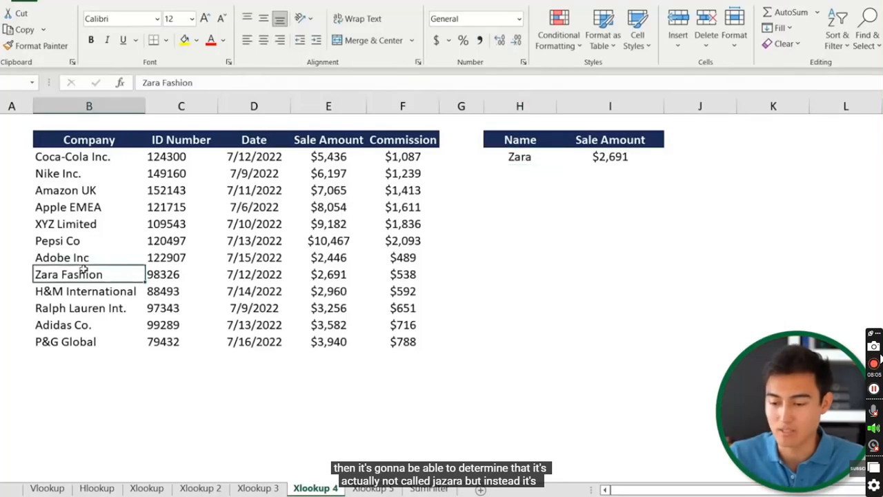
left_click(529, 160)
type("H&M")
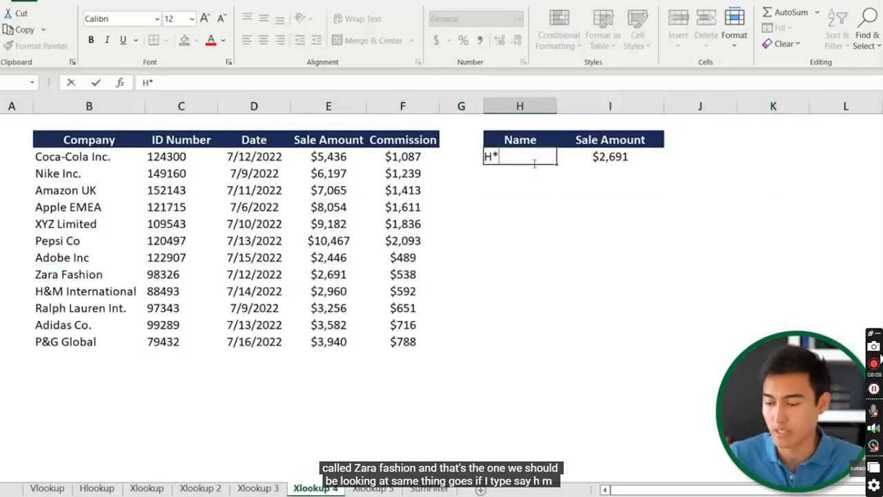
key("Return")
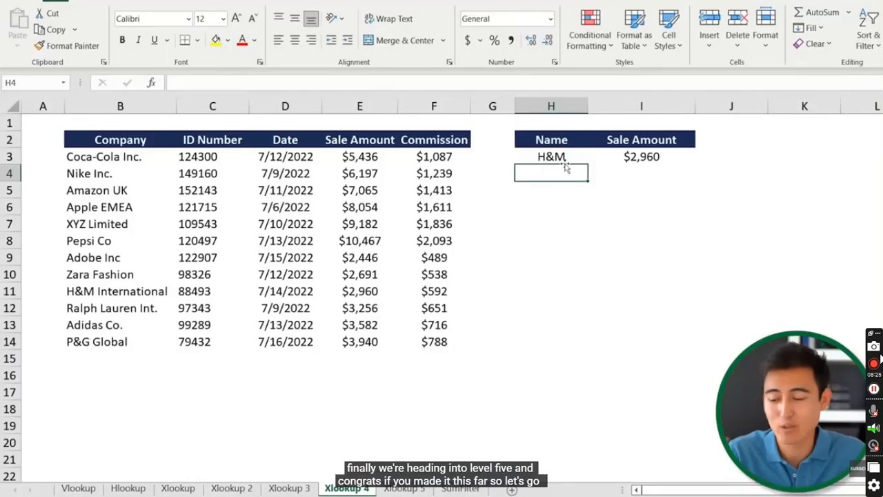
- On the Xlookup 5 sheet, examine the Salesperson and Year criteria in H3 and I3 and the empty Commission cell
key("ctrl+Page_Down")
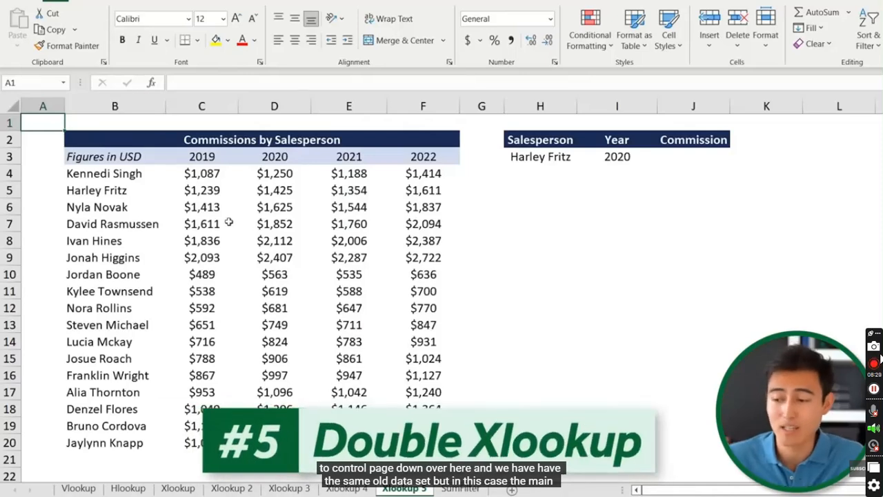
left_click(658, 155)
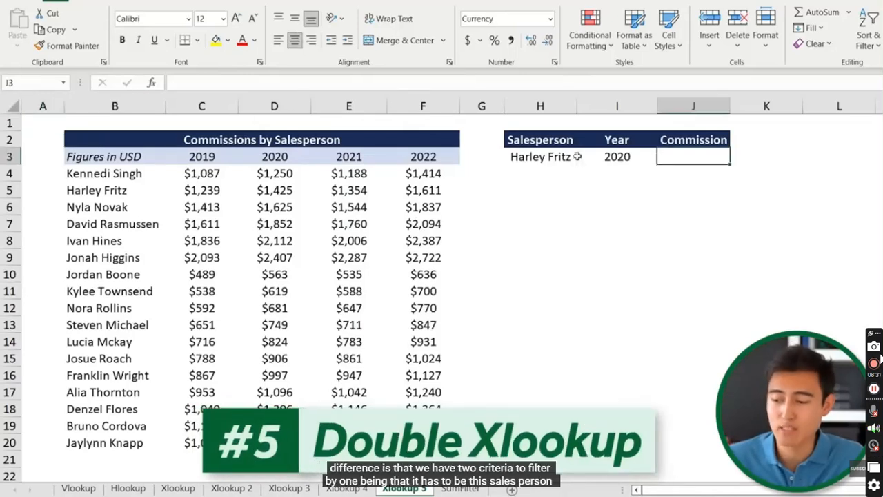
left_click(539, 157)
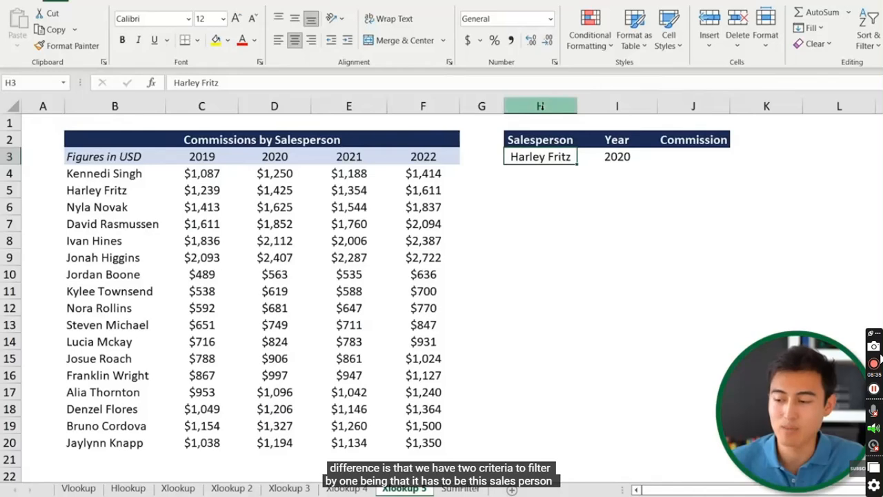
key("Right")
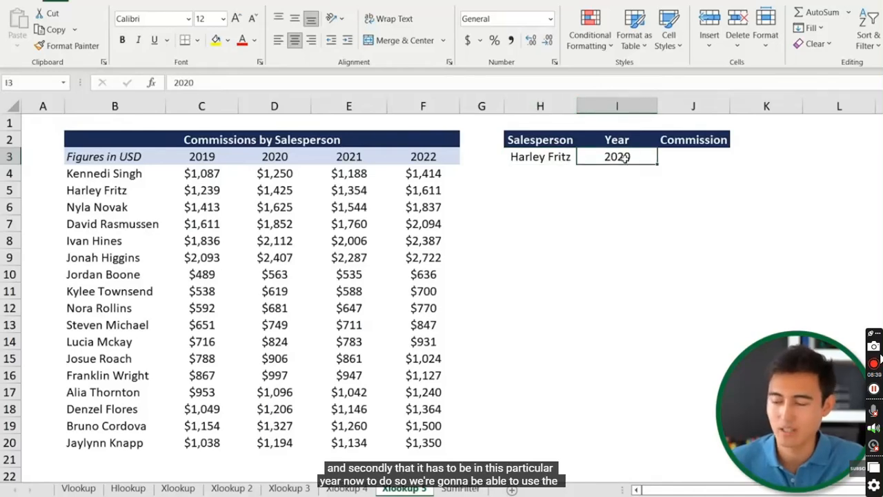
- Start an XLOOKUP formula in the Commission cell J3 with the salesperson in H3 as the lookup value
key("Right")
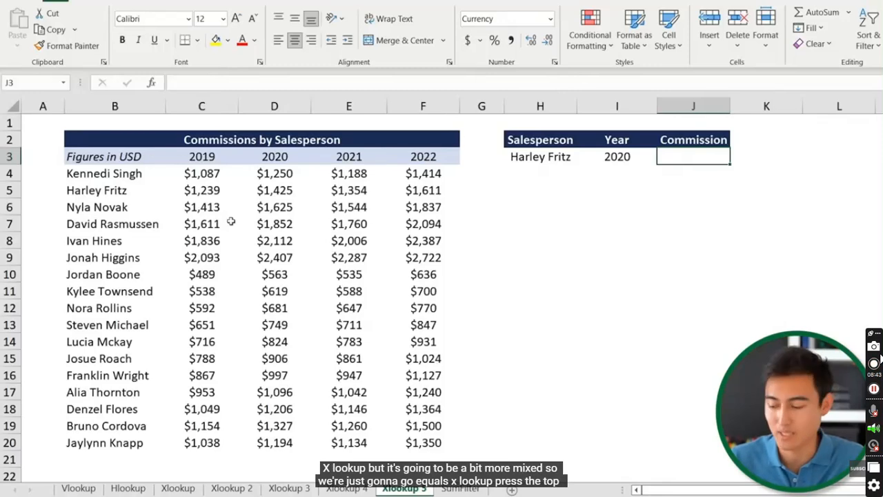
type("=")
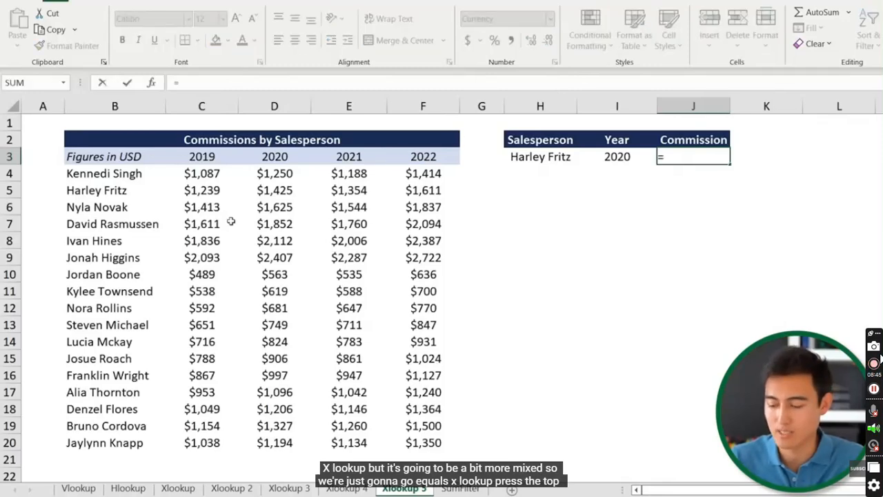
type("xlo")
key("Tab")
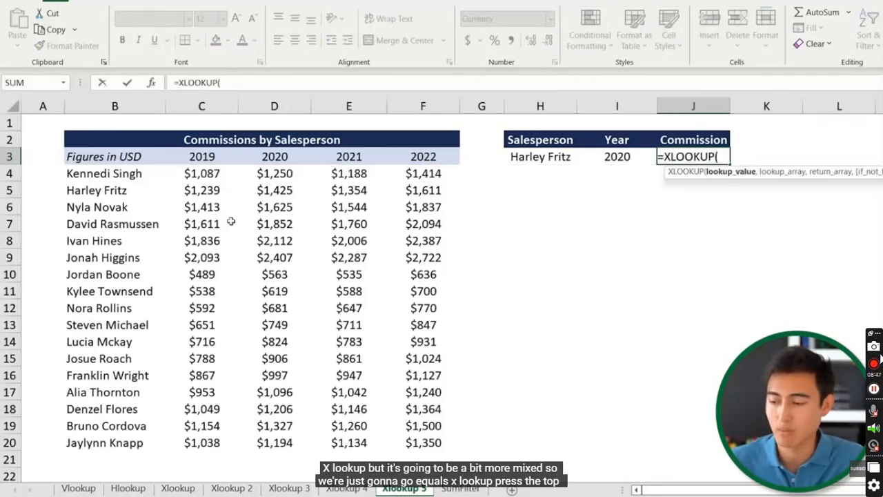
key("Left")
key("Left")
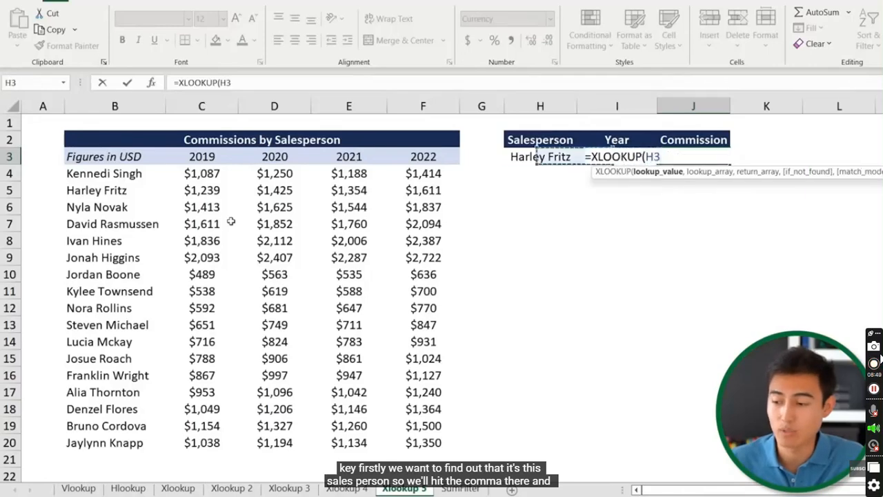
- Set the salesperson names B4:B20 as the lookup array of the XLOOKUP
type(",")
key("Left")
key("Left")
key("Left")
key("Left")
key("Left")
key("Left")
key("Left")
key("Left")
key("Down")
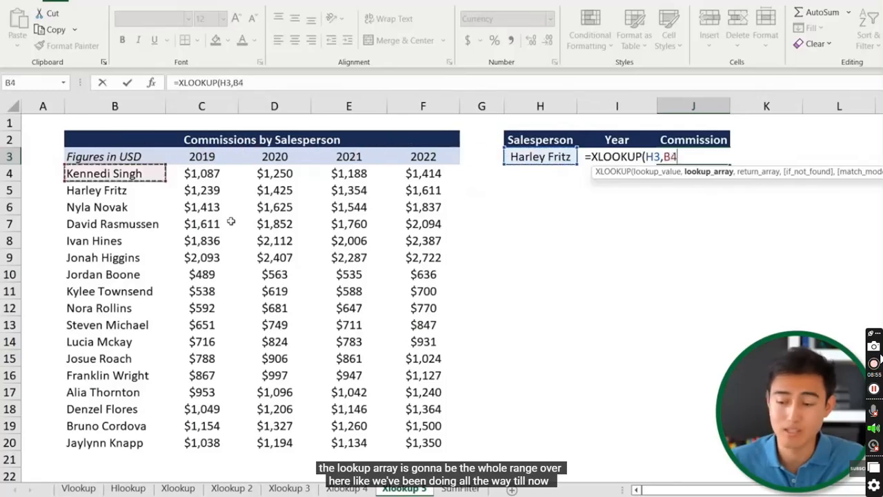
key("ctrl+shift+Down")
type(",")
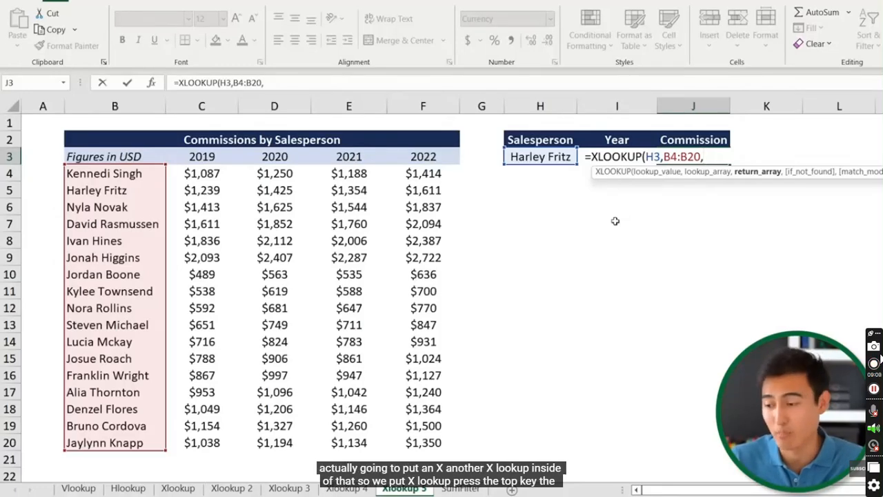
- Nest a second XLOOKUP as the return array, with the year in I3 as lookup value and the year headers C3:F3 as lookup array
type("xlo")
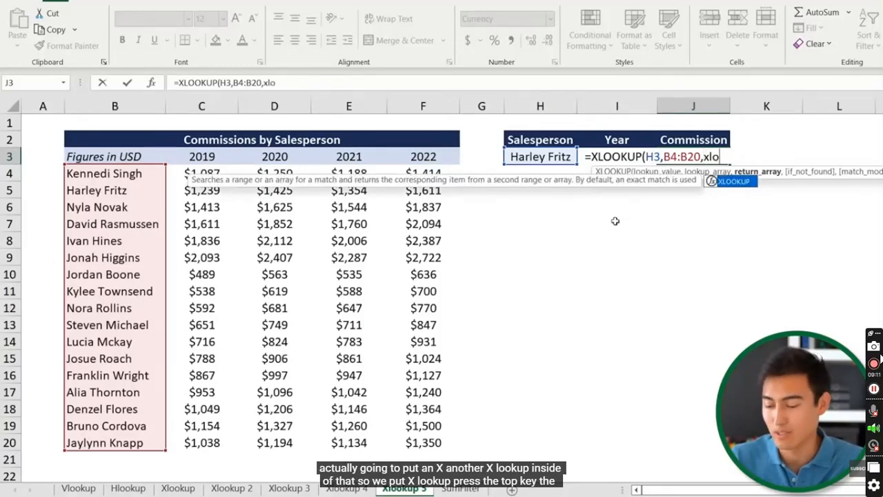
key("Tab")
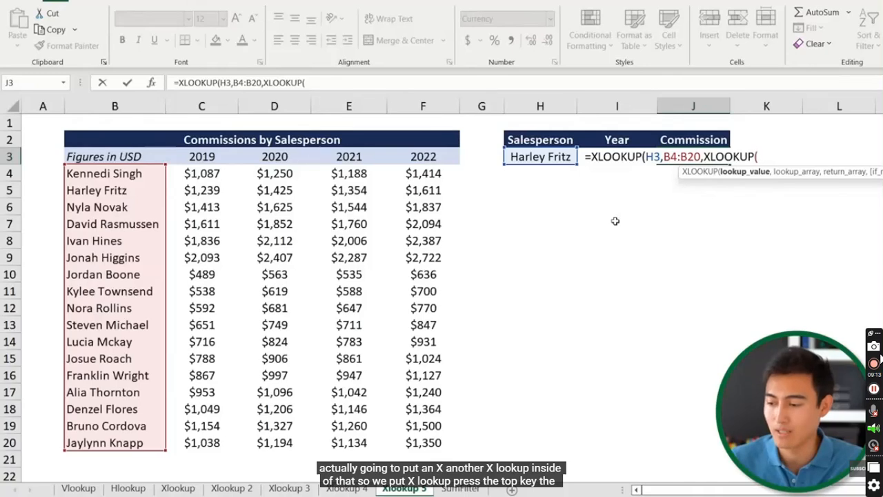
key("Left")
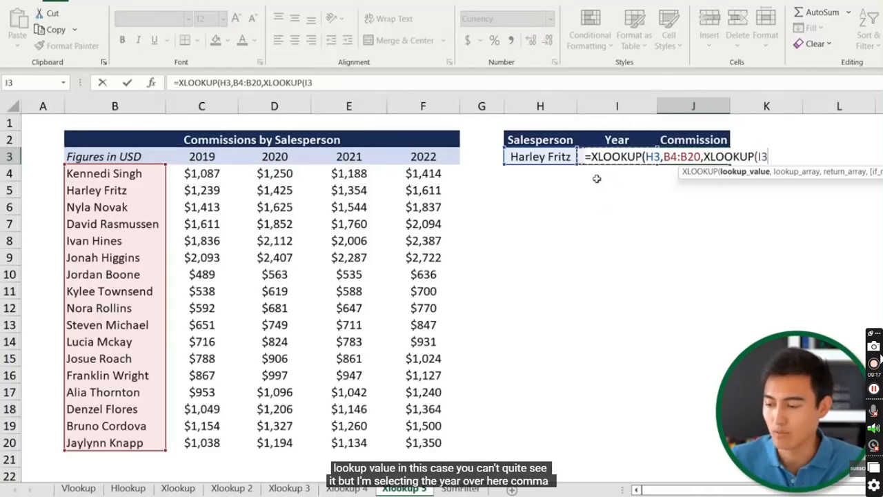
type(",")
key("Left")
key("Left")
key("Left")
key("Left")
key("Left")
key("Left")
key("Left")
key("shift+Right")
key("shift+Right")
key("shift+Right")
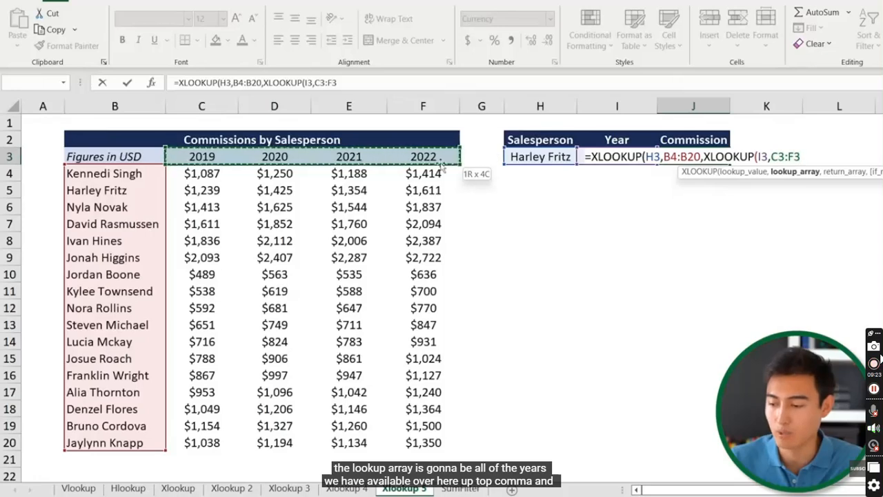
type(",")
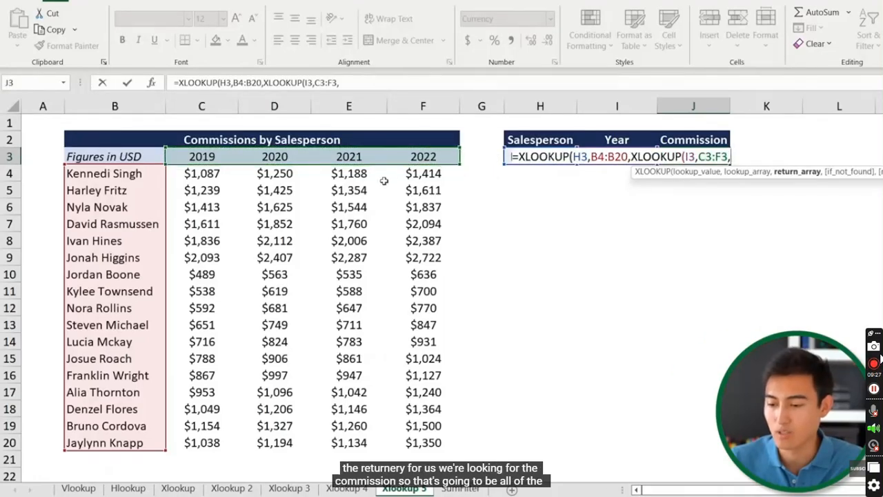
- Set all commission figures C4:F20 as the inner return array and complete the nested XLOOKUP formula
left_click(196, 174)
left_click_drag(196, 175, 423, 442)
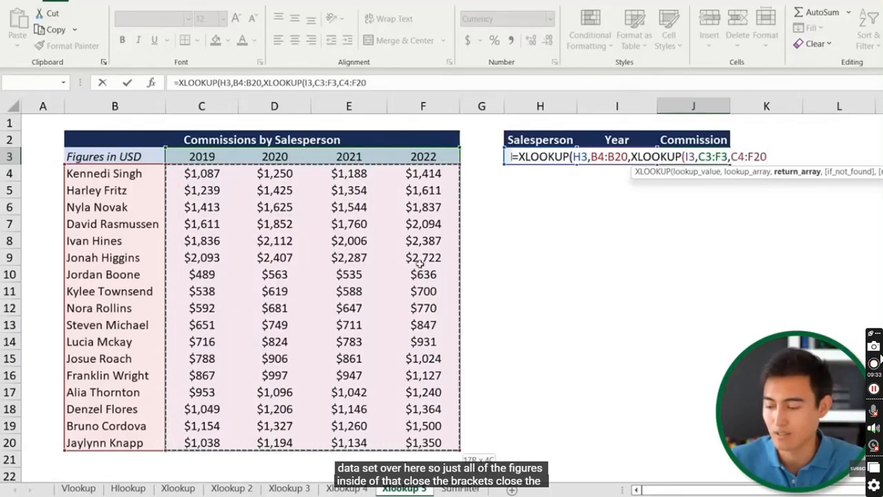
type("))")
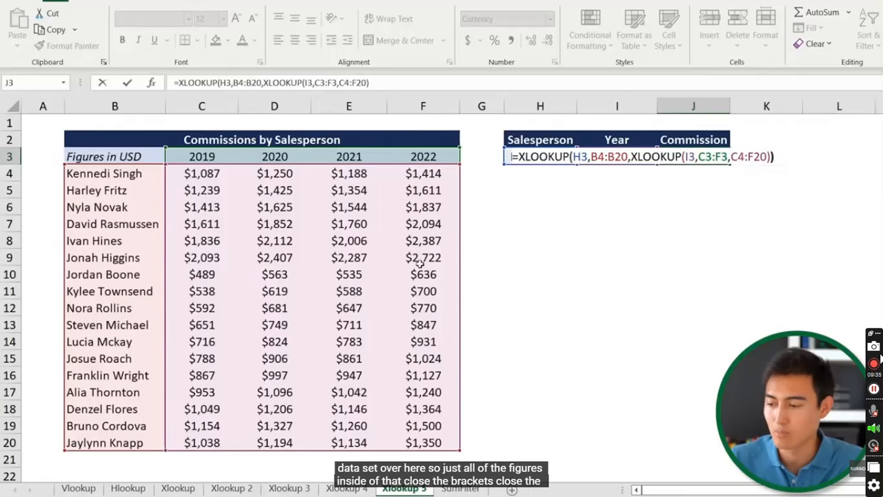
key("Return")
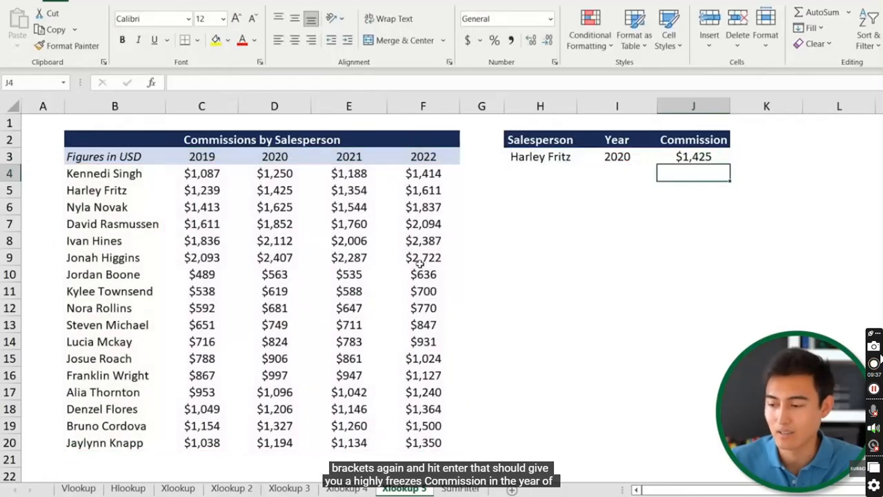
- Compare the Commission result in J3 with the salesperson's 2020 figure in the table
key("Up")
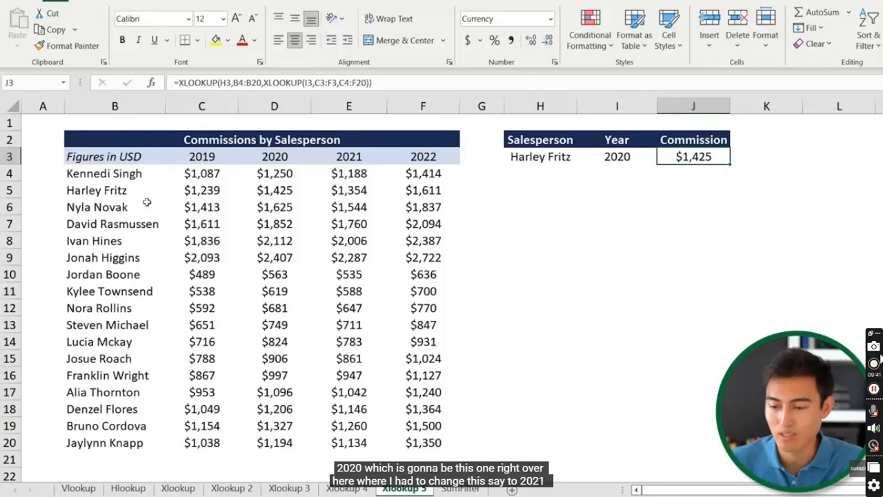
left_click(180, 191)
key("Right")
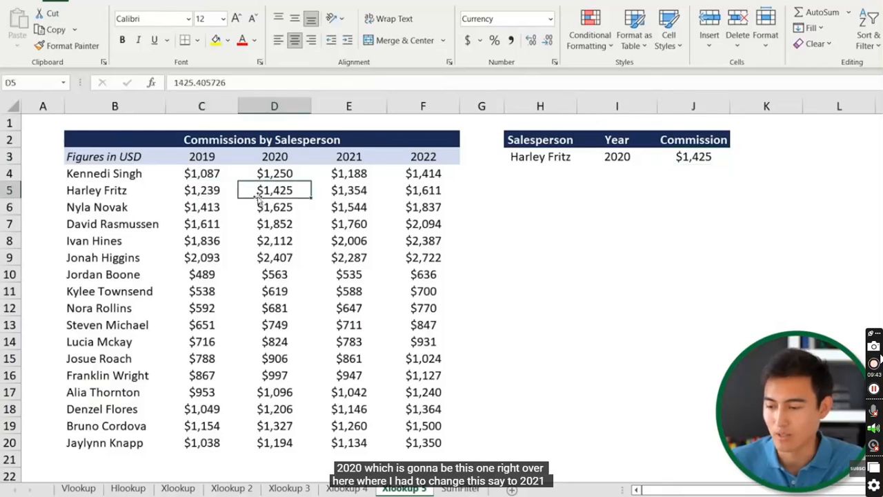
key("Up")
key("Right")
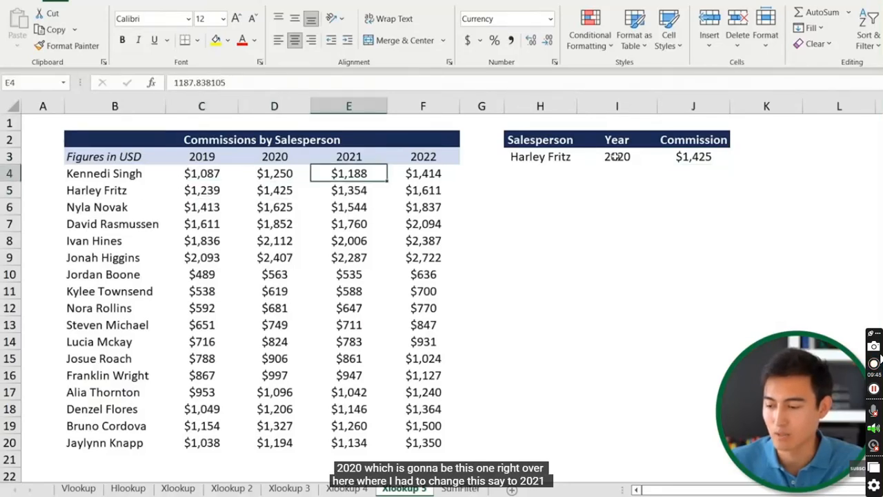
- Set the Year in I3 to 2021 and check the Commission result against the salesperson's 2021 figure in E5
left_click(616, 157)
type("2021")
key("Return")
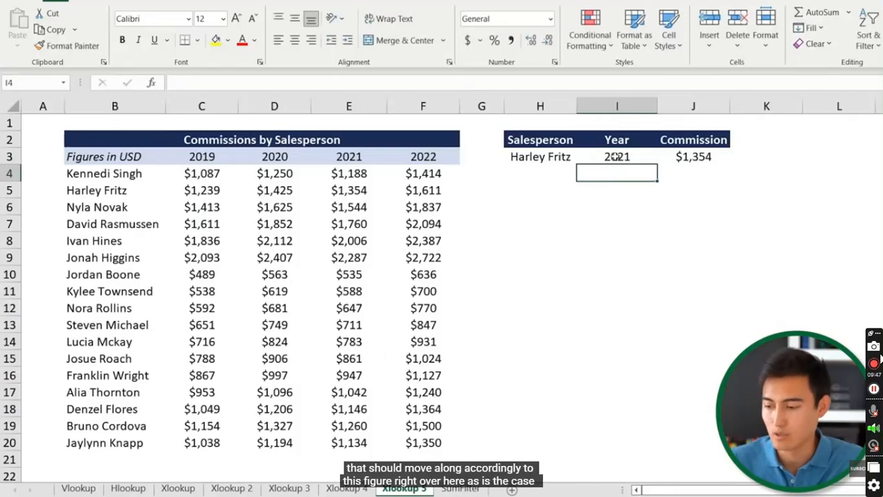
left_click(338, 195)
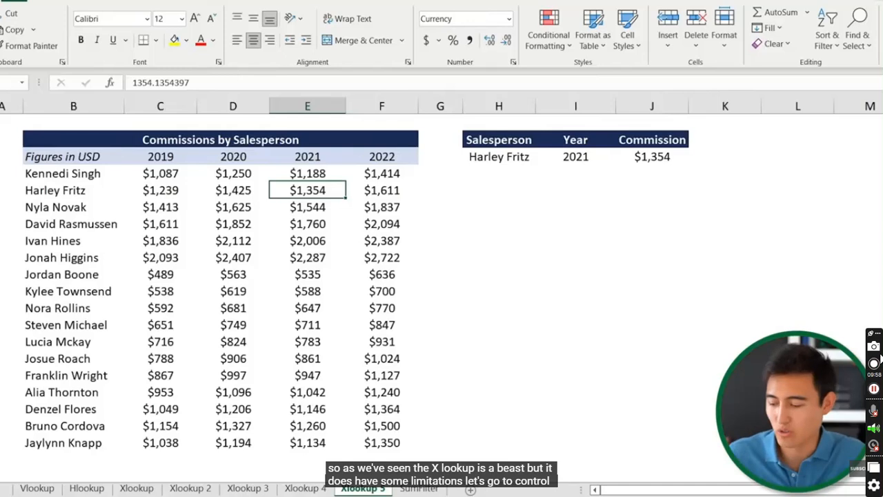
- On the SumFilter sheet, examine the repeated salesperson rows, the XLOOKUP formula in J4 and the first 2019 commission in C4
key("ctrl+Page_Down")
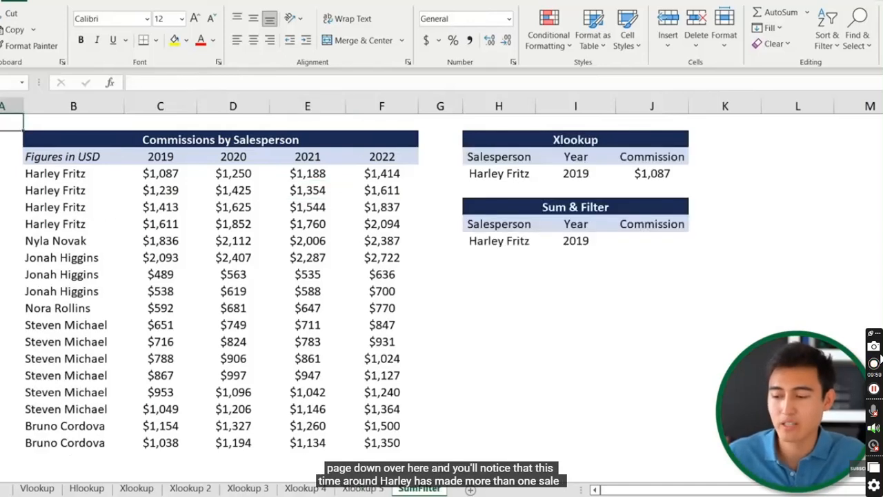
left_click(35, 168)
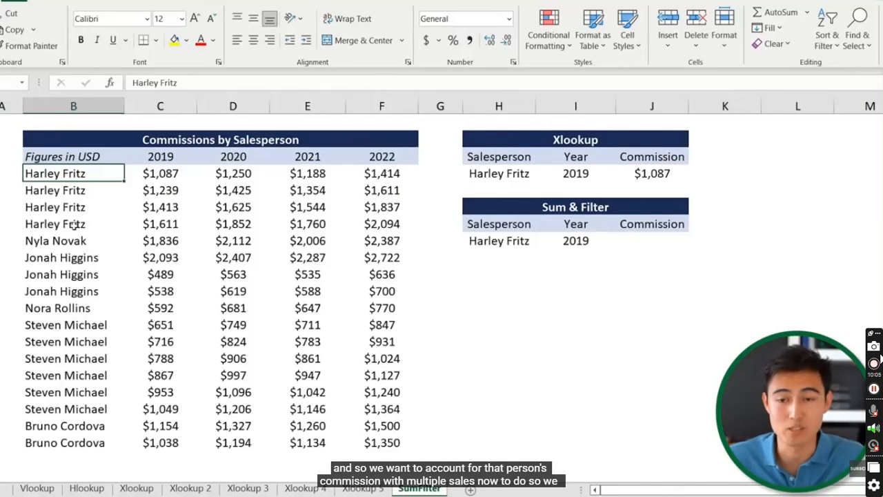
left_click(661, 173)
left_click(358, 81)
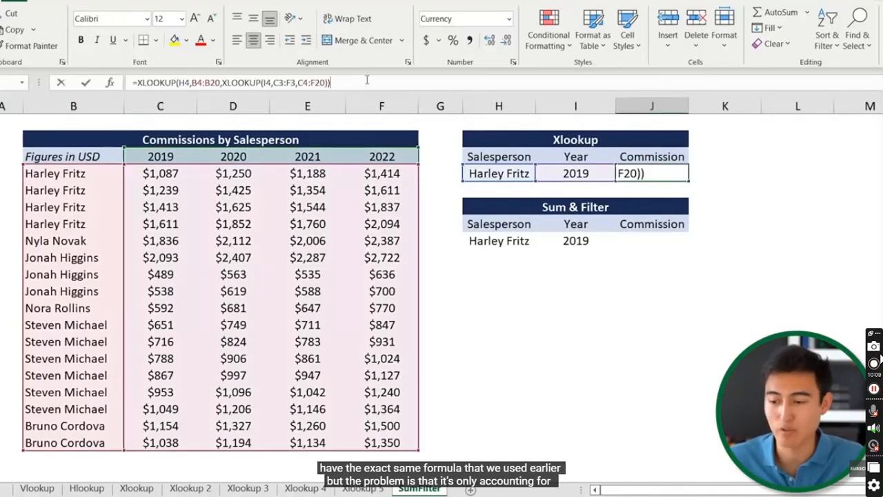
key("Escape")
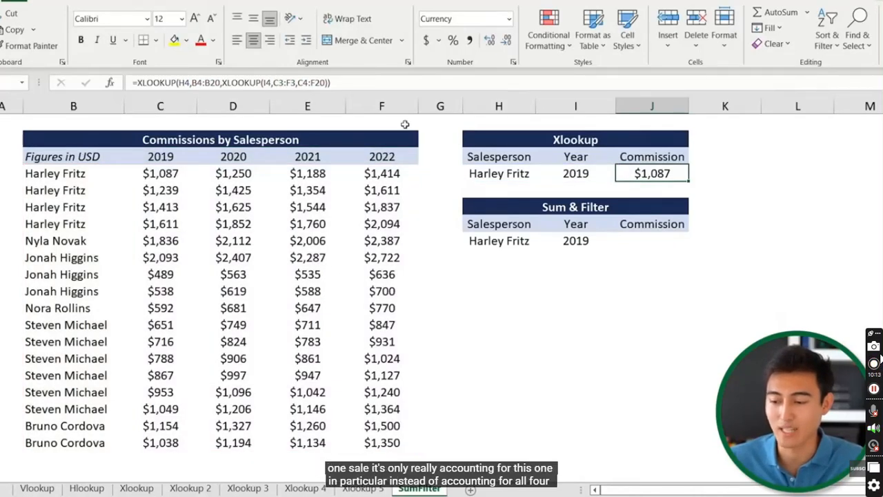
left_click(171, 176)
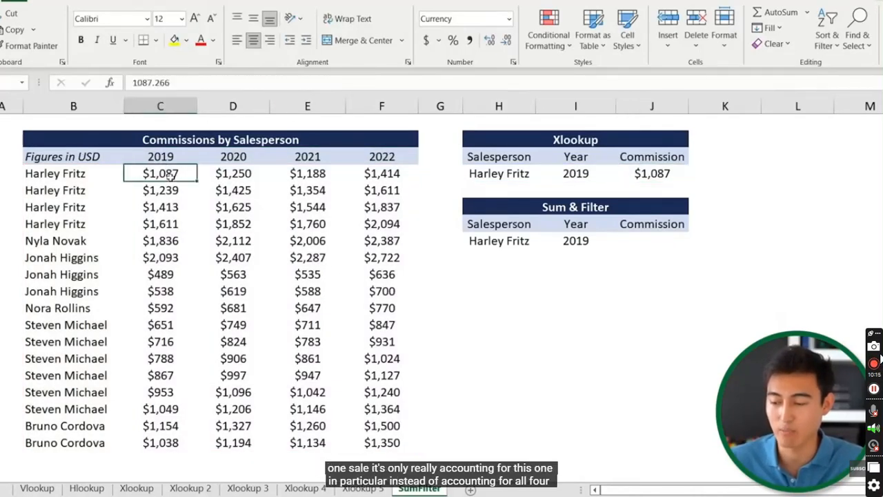
- Highlight all of the first salesperson's 2019 commissions in C4:C7 as the amounts the lookup should cover
key("shift+Down")
key("shift+Down")
key("shift+Down")
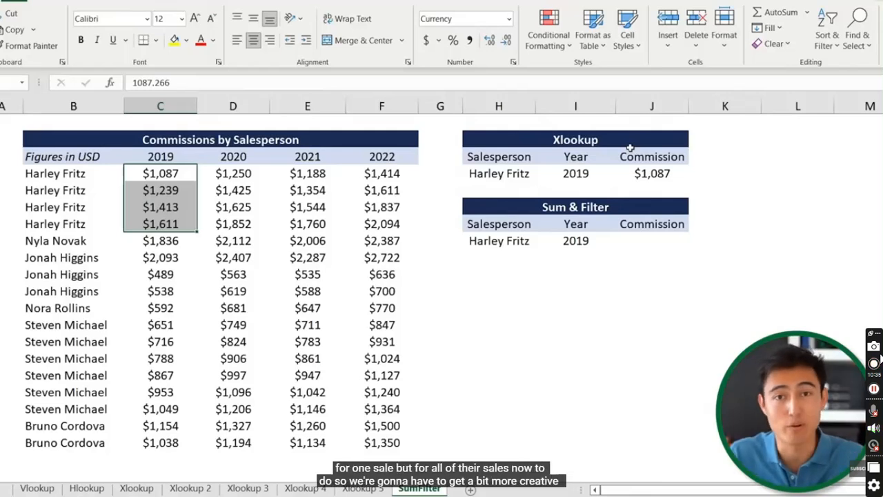
- Start a FILTER formula in the Sum & Filter Commission cell J8 with all commission figures C4:F20 as the array
left_click(660, 243)
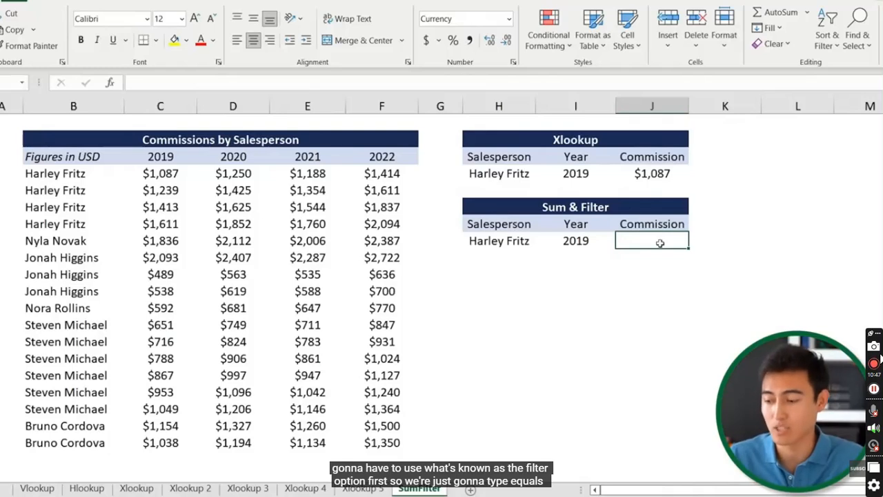
type("=filt")
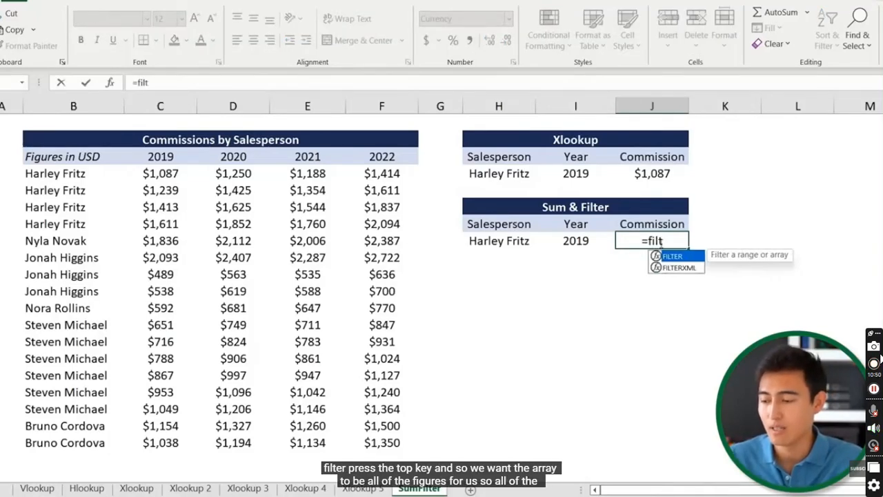
key("Tab")
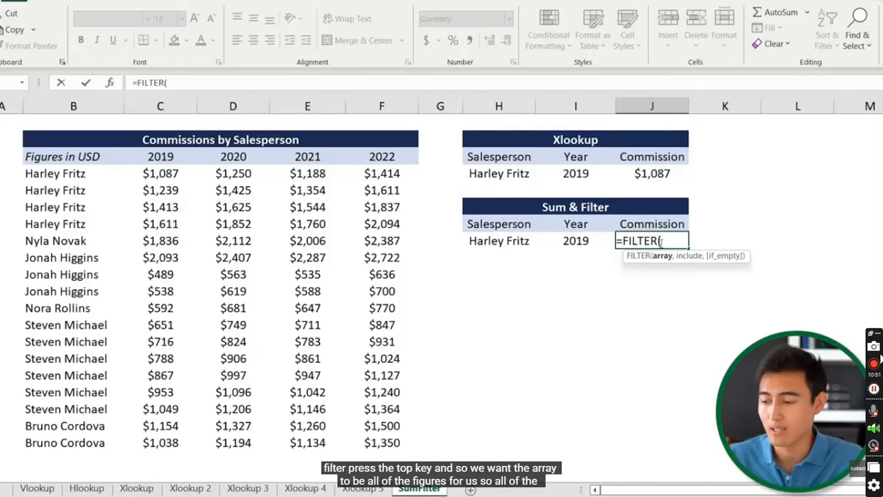
left_click(167, 174)
left_click_drag(168, 174, 382, 443)
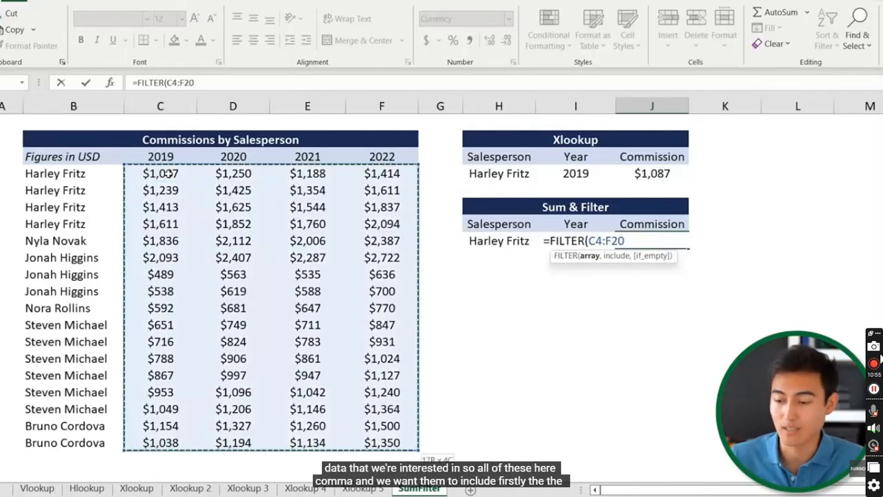
type(",")
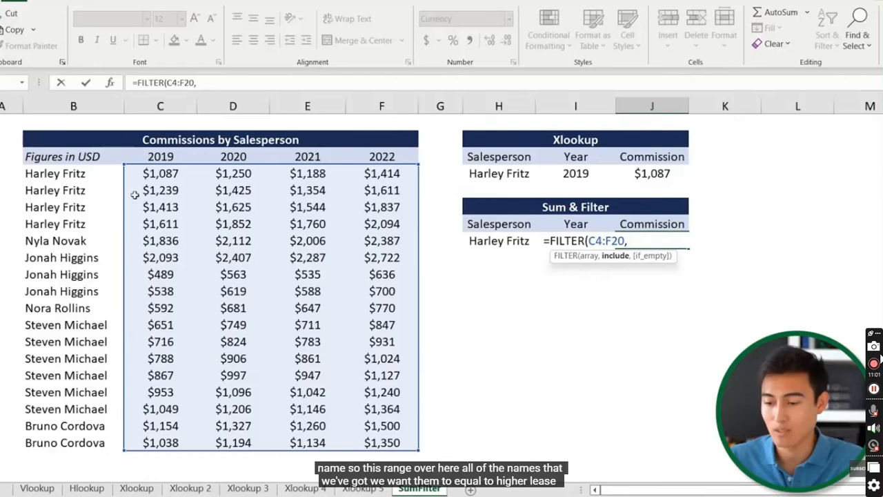
- Complete the FILTER with the include condition B4:B20=H8 and compare its output with the salesperson's figures in C4:F7
left_click_drag(67, 172, 76, 442)
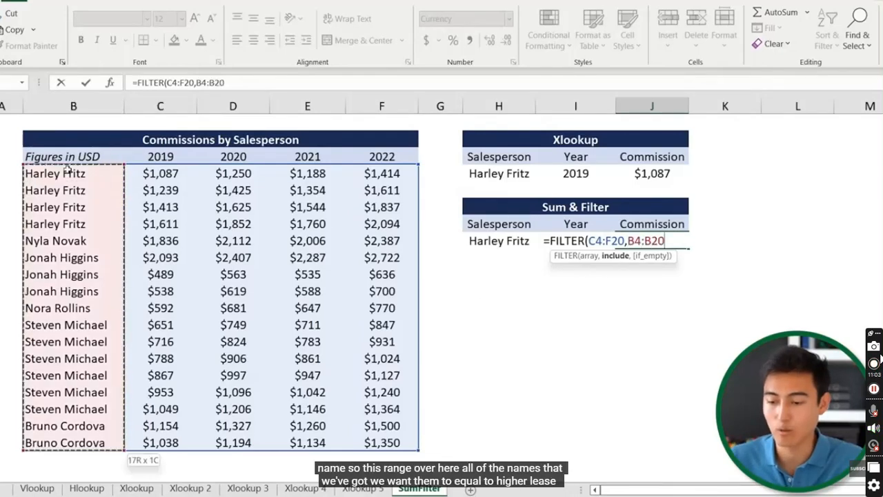
type("=")
left_click(496, 249)
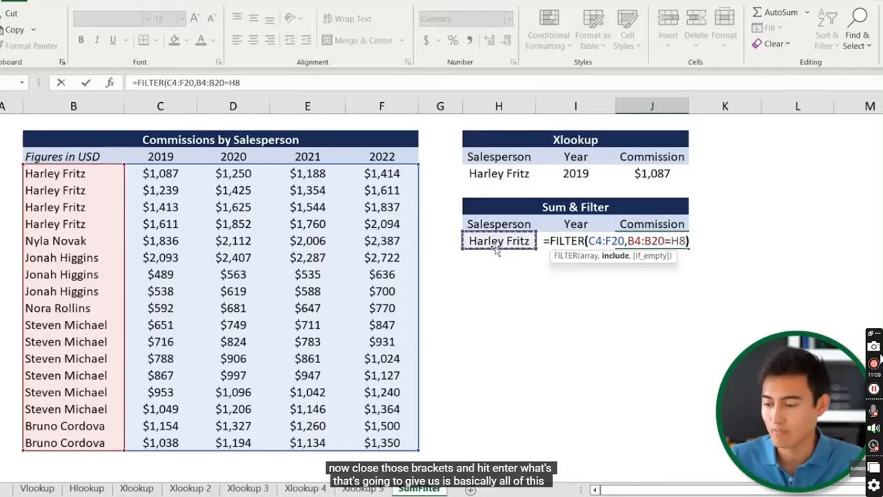
type(")")
key("Return")
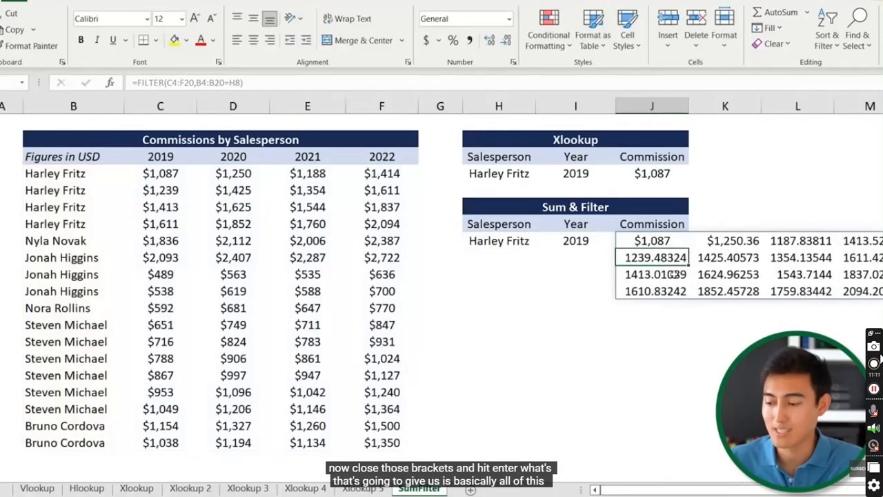
left_click_drag(168, 178, 363, 223)
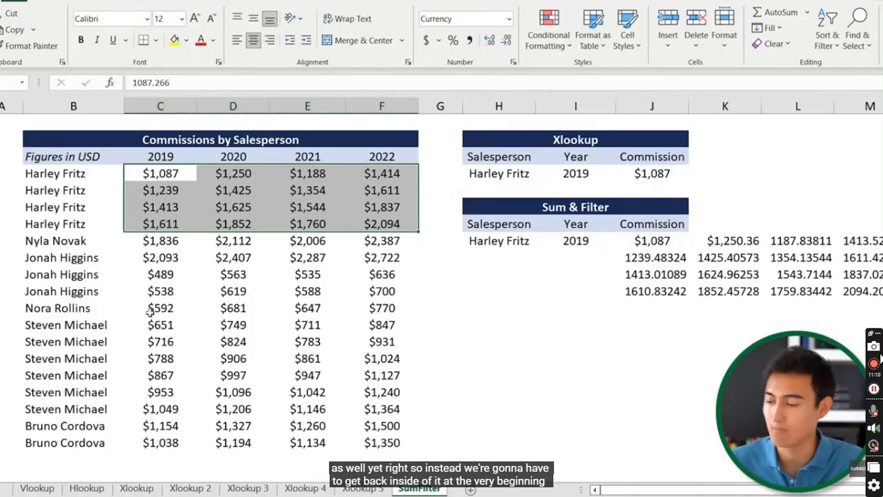
- Wrap the J8 formula in an outer FILTER, using the existing FILTER as its array argument
left_click(641, 238)
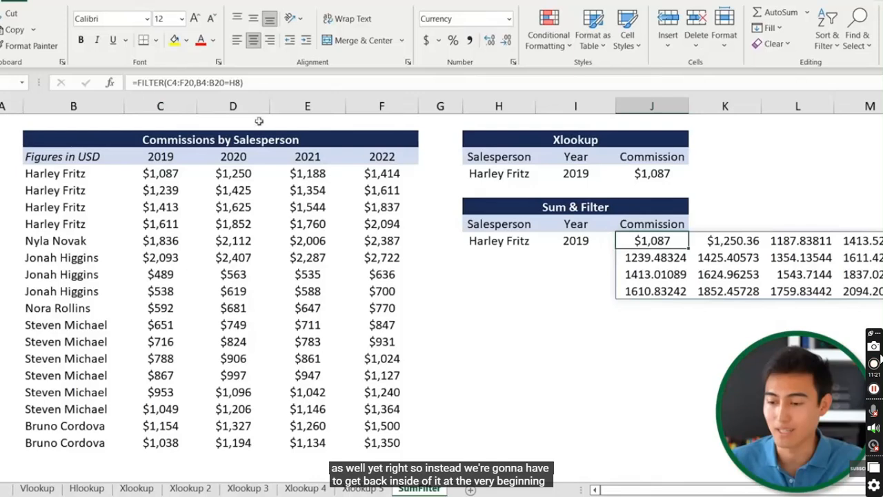
left_click(139, 83)
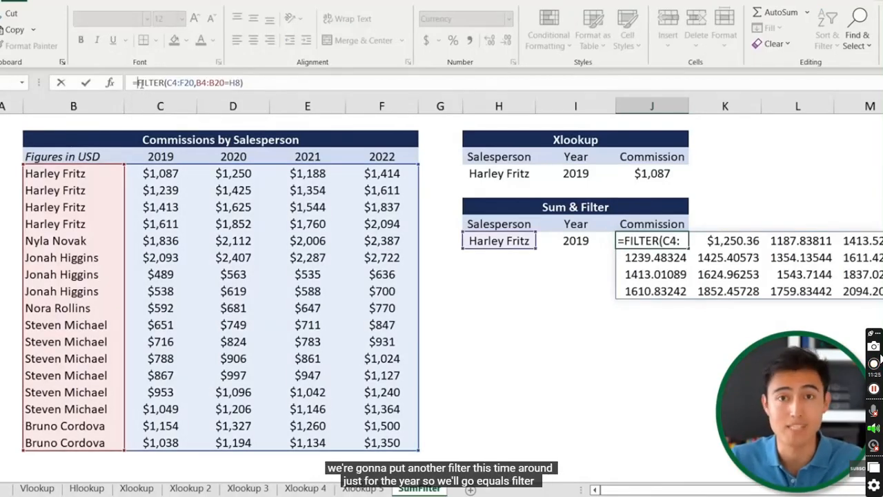
type("filter")
key("Tab")
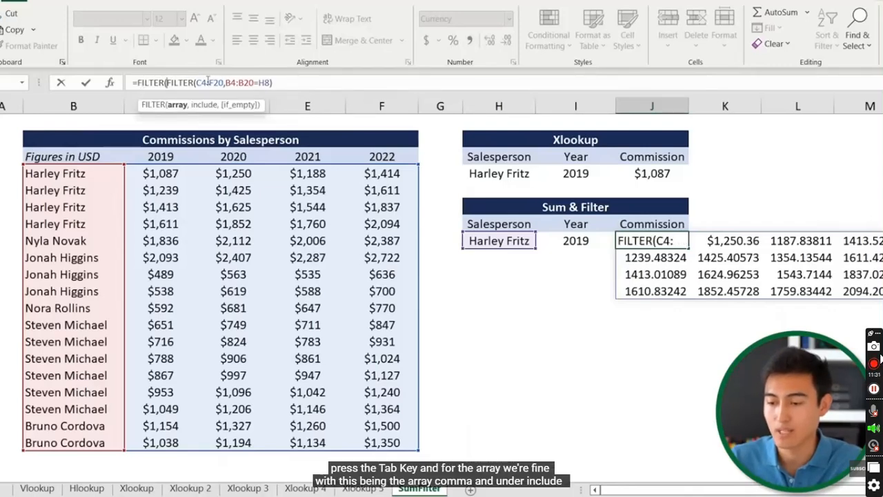
left_click(284, 82)
type(",")
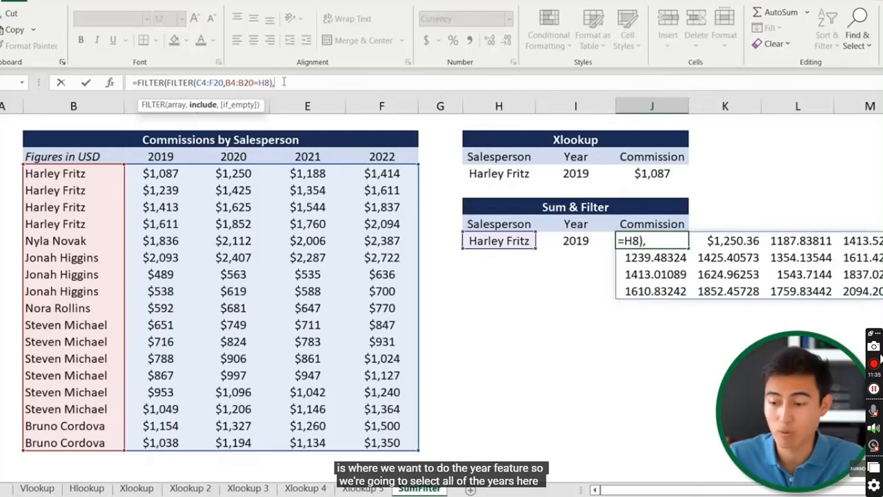
- Set C3:F3=I8 as the outer FILTER's include condition and complete the nested formula
left_click(147, 158)
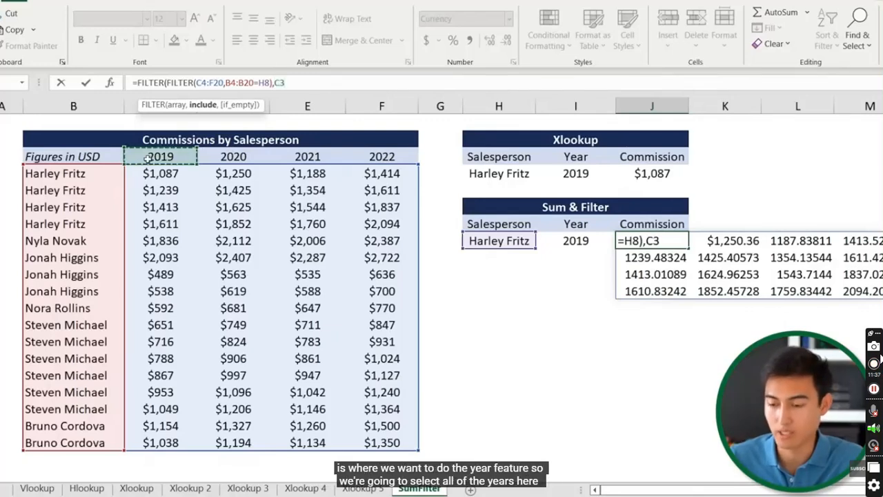
left_click_drag(147, 158, 387, 158)
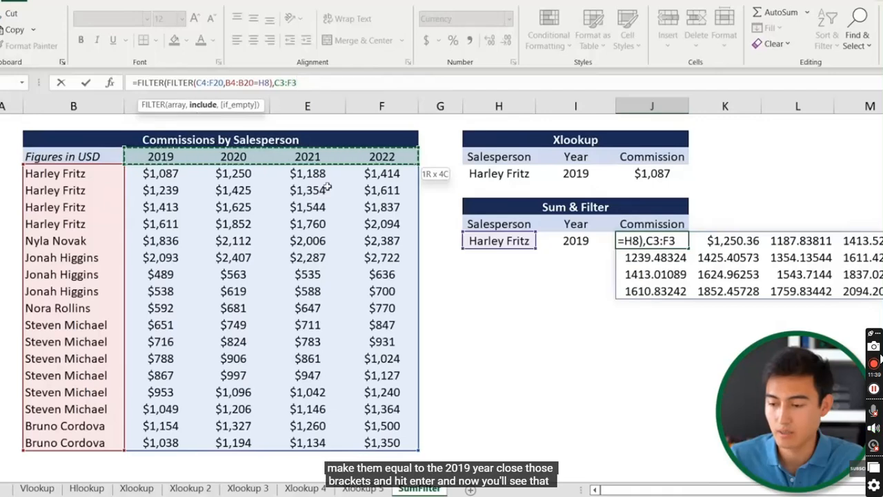
type("=")
left_click(575, 241)
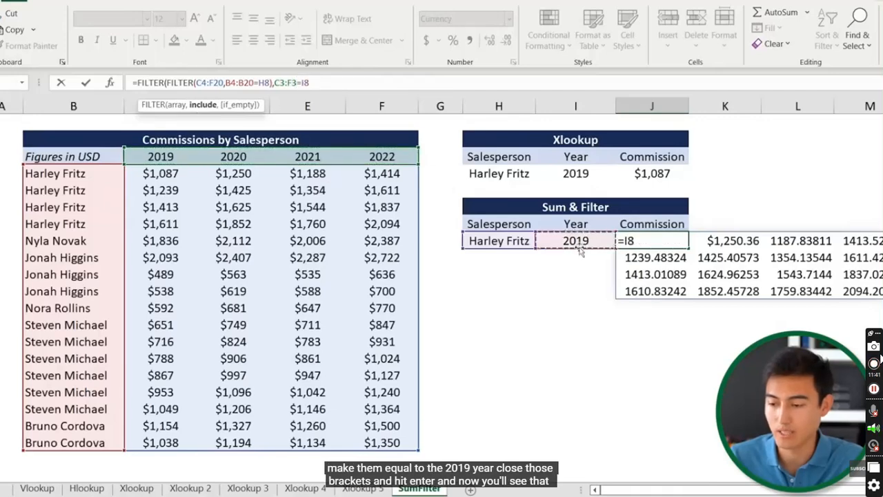
type(")")
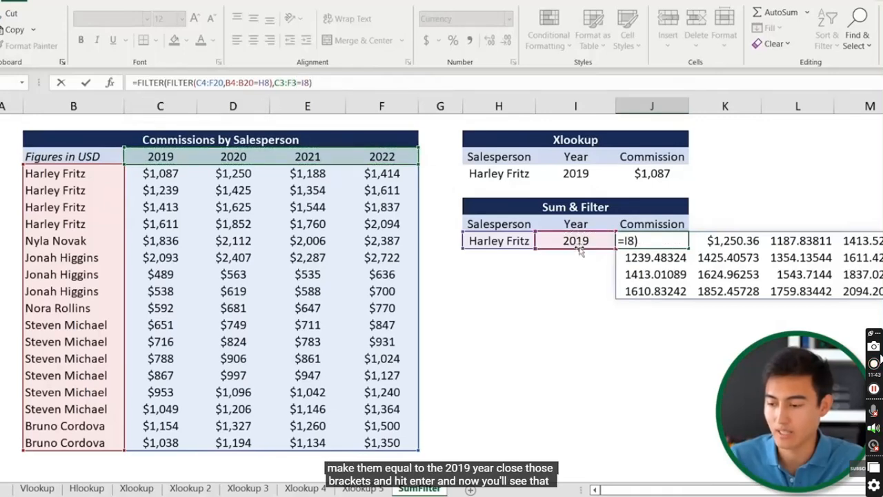
key("Return")
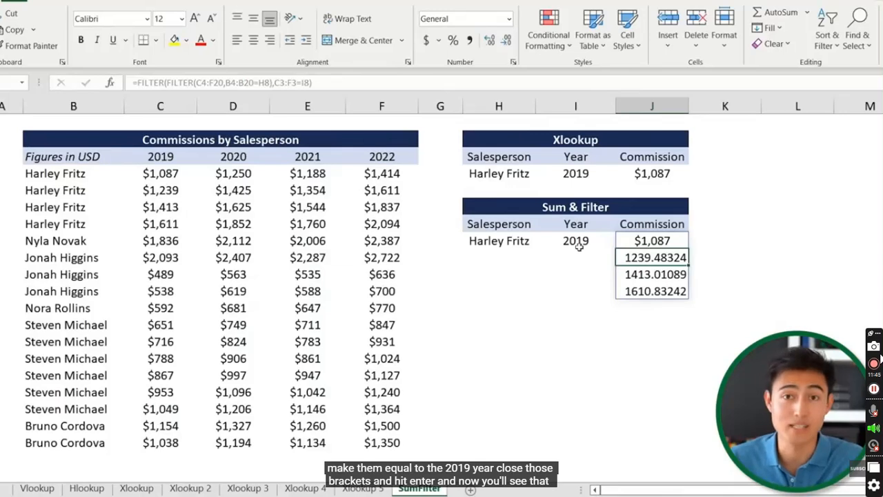
- Compare the filtered Commission results with the salesperson's 2019 figures in C4:C7
left_click(159, 158)
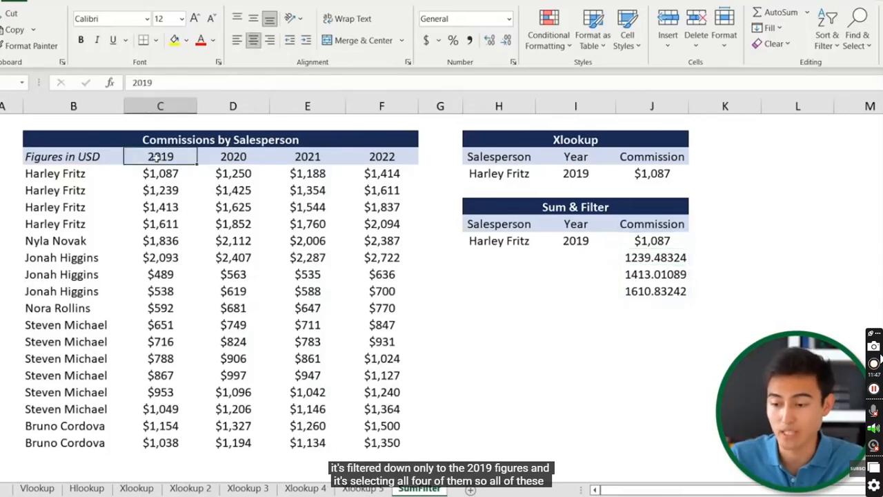
key("shift+Down")
key("Down")
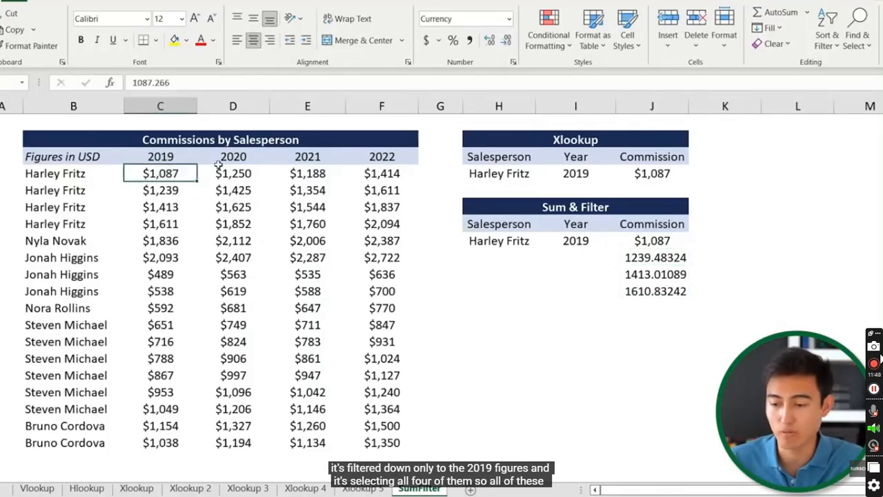
key("shift+Down")
key("shift+Down")
key("shift+Down")
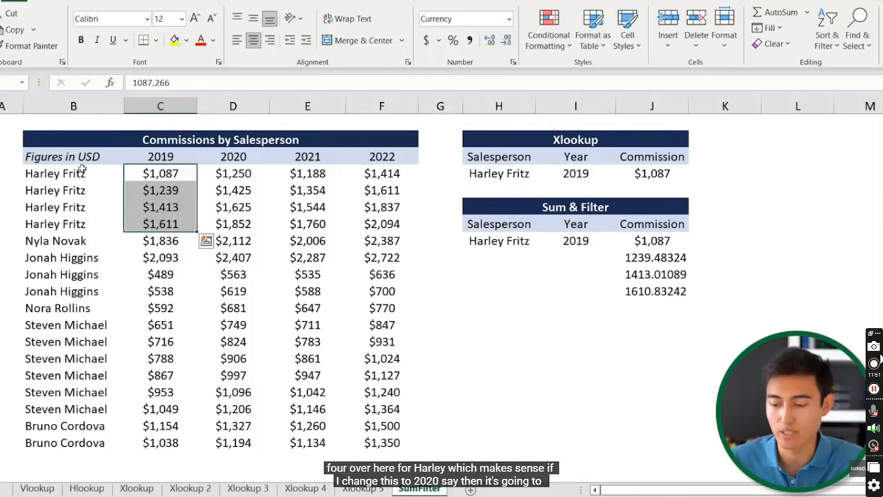
- Set the Sum & Filter Year in I8 to 2020 and check the results against the salesperson's figures in D4:D7
left_click(584, 241)
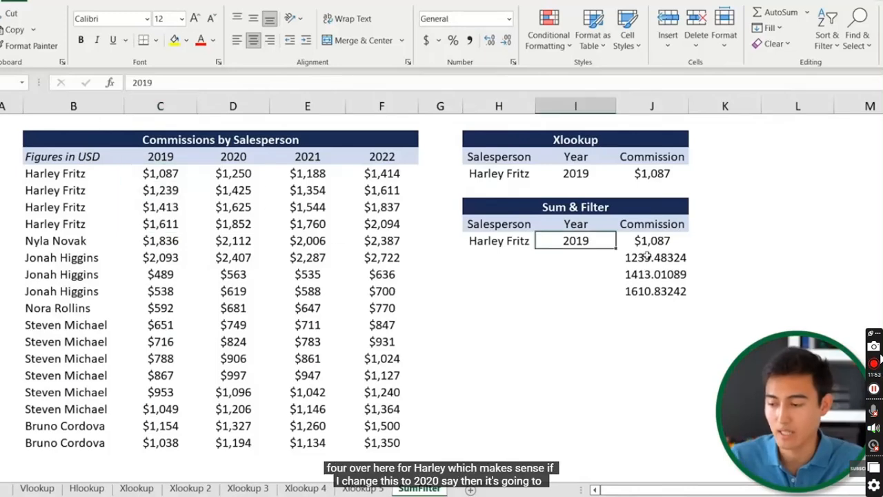
type("2020")
key("Return")
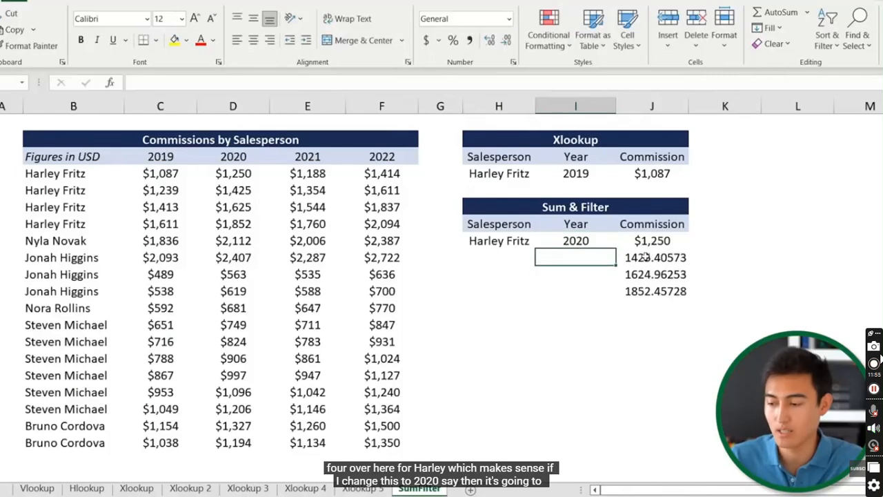
left_click_drag(233, 174, 232, 220)
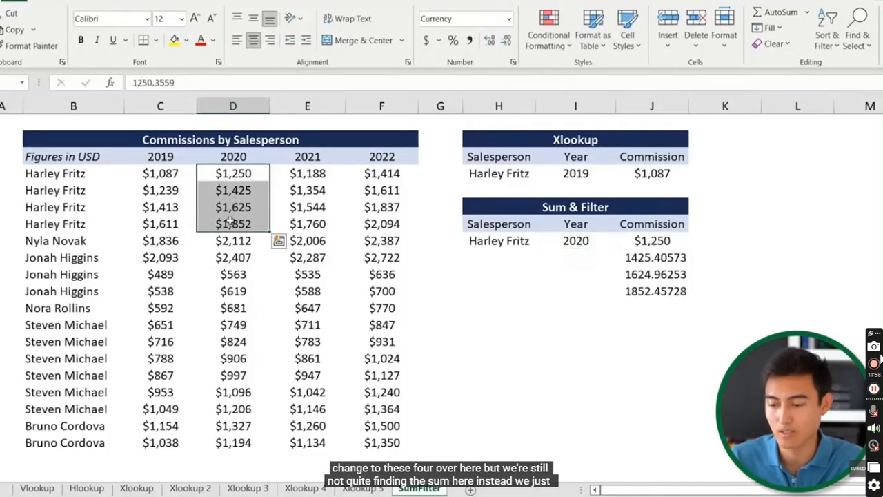
- Wrap the nested FILTER formula in J8 in SUM and check the total against the salesperson's 2020 figures in D4:D7
left_click(583, 235)
left_click(641, 238)
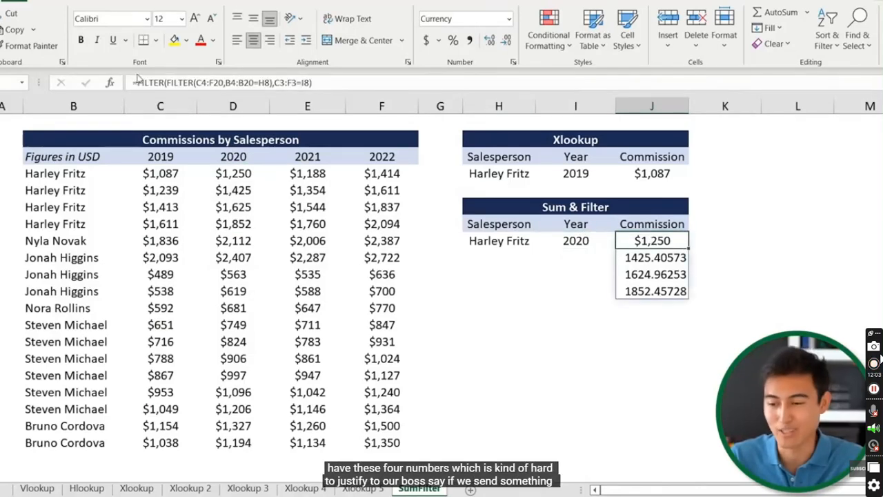
left_click(138, 82)
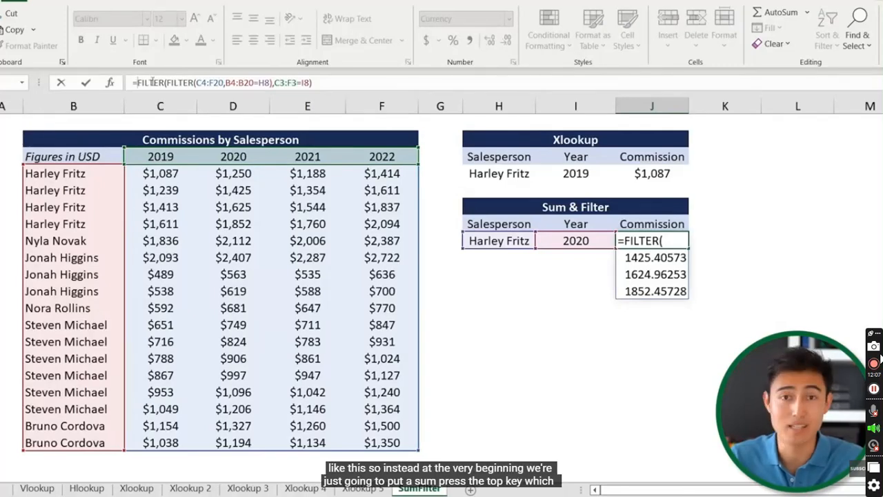
type("sum")
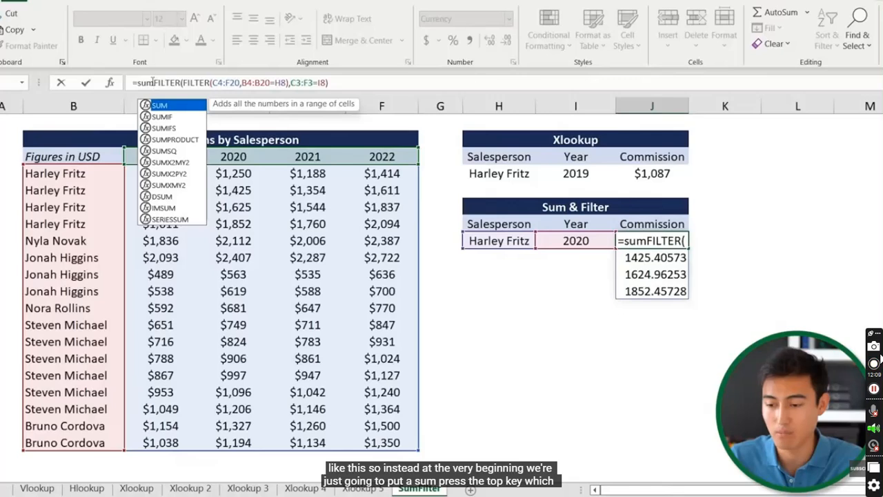
key("Tab")
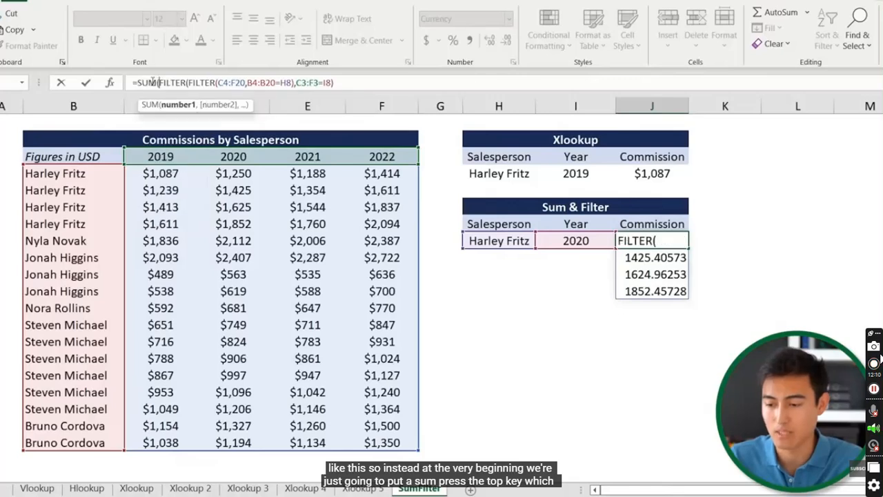
left_click(338, 82)
type("))")
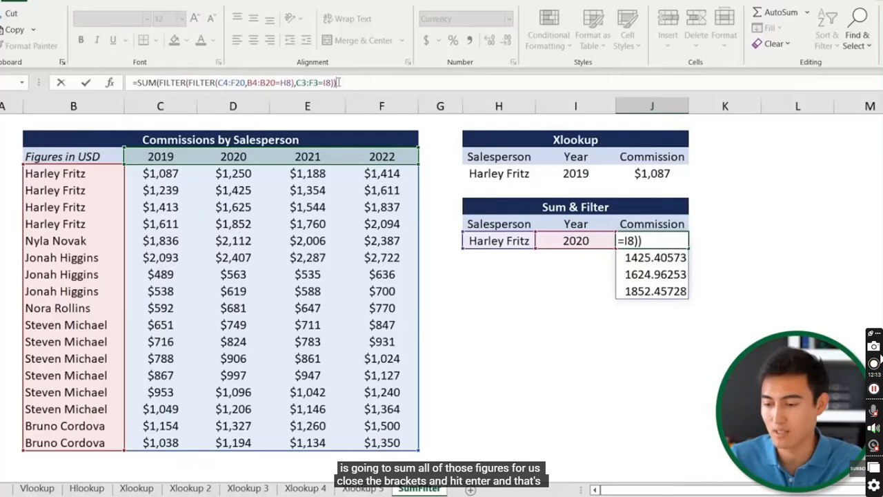
key("Return")
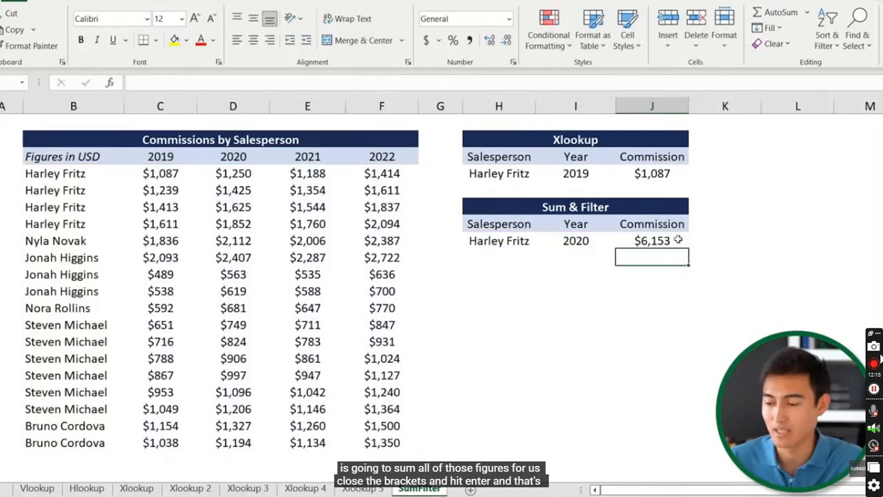
left_click_drag(233, 171, 229, 221)
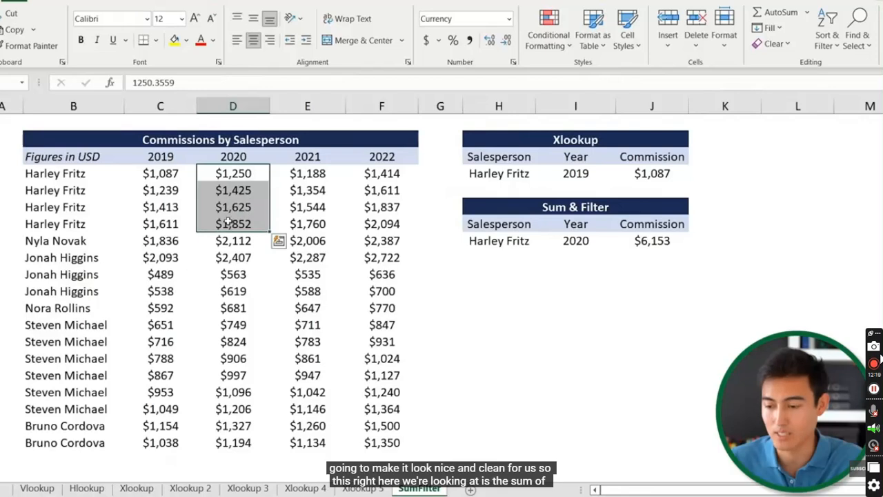
- Set the Sum & Filter Year in I8 to 2022 and check the total against the salesperson's figures in F4:F7
left_click(571, 239)
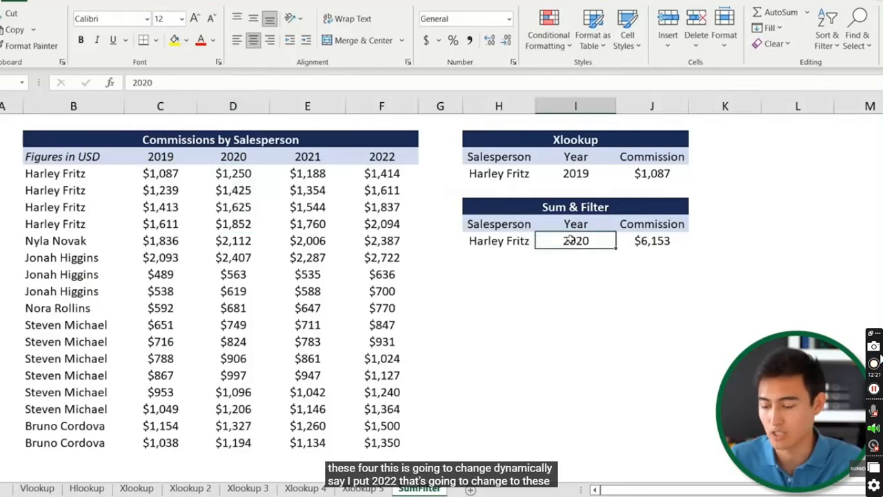
key("F2")
key("Return")
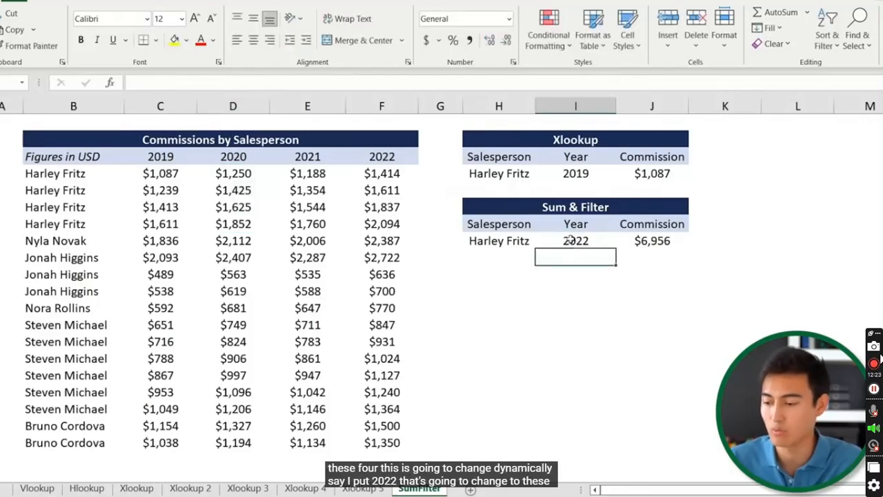
left_click_drag(370, 176, 368, 224)
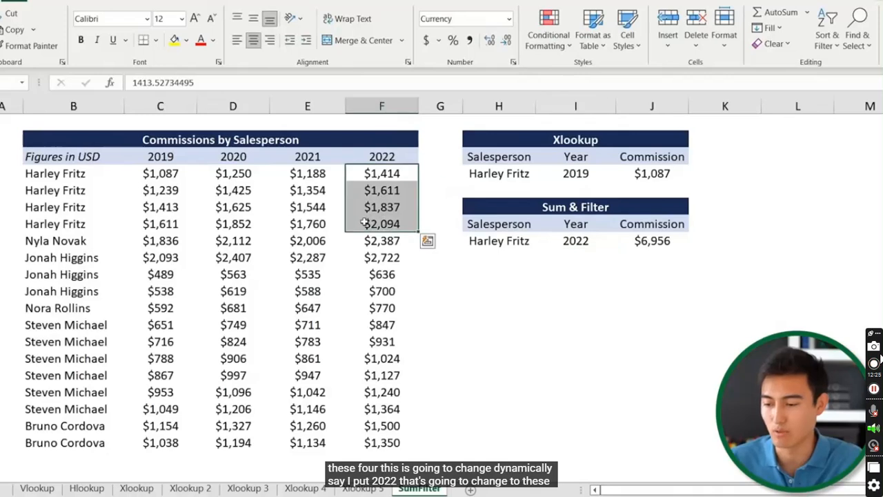